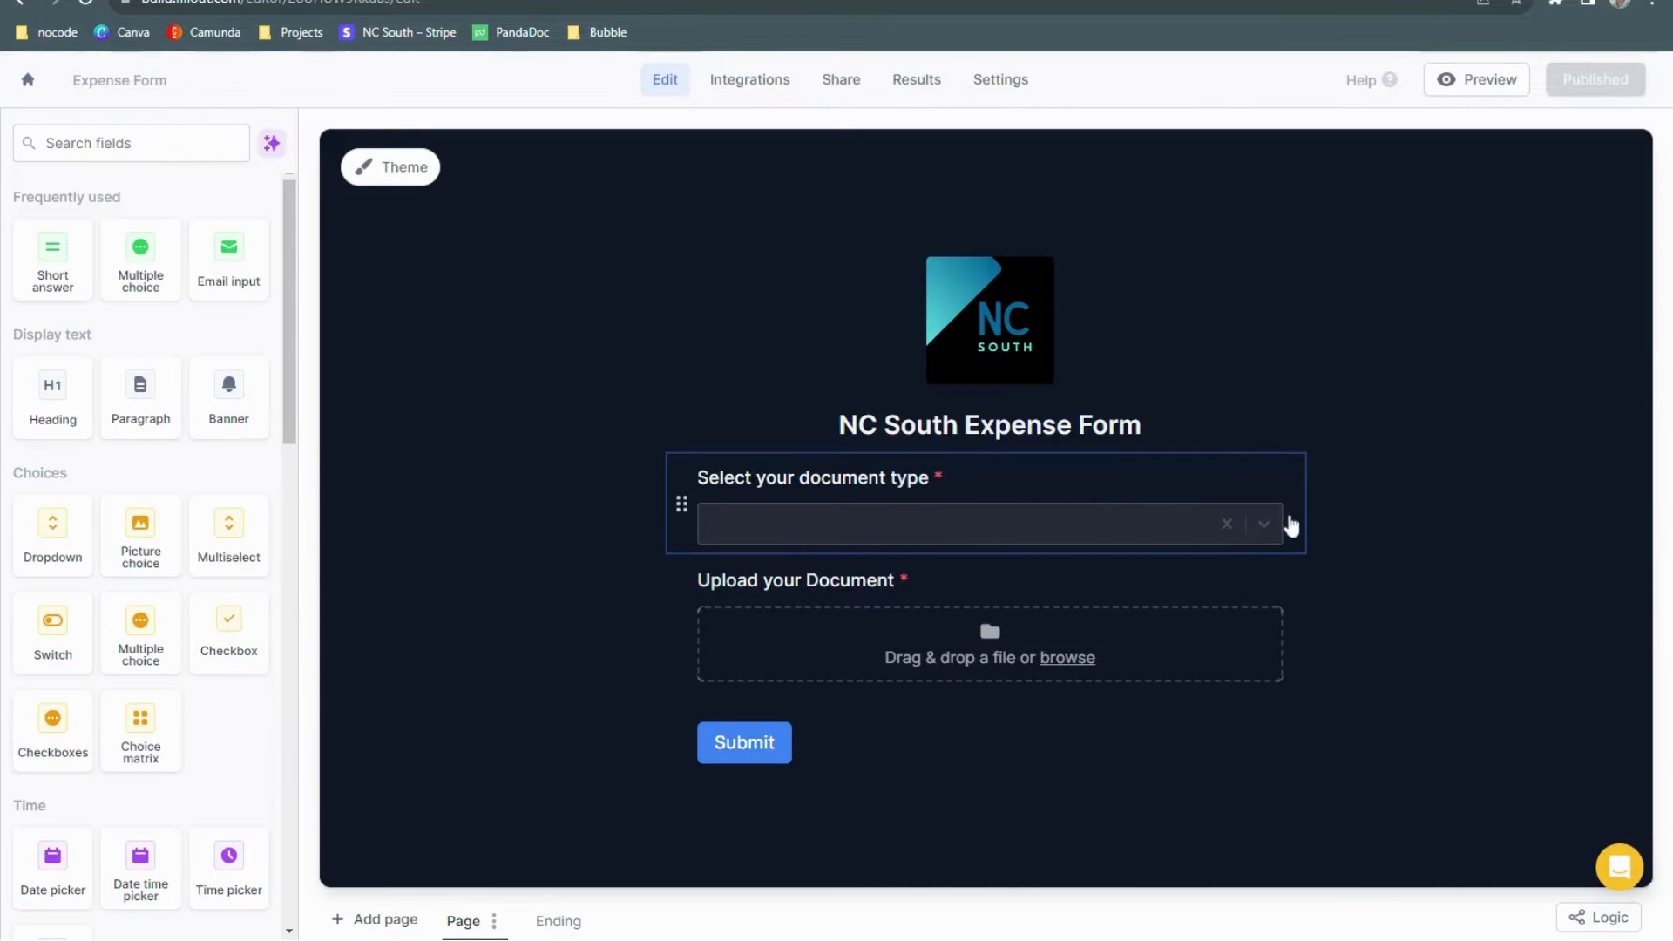
# - Review the document type dropdown's options and the third-party integrations available for the Expense Form
pyautogui.click(1264, 523)
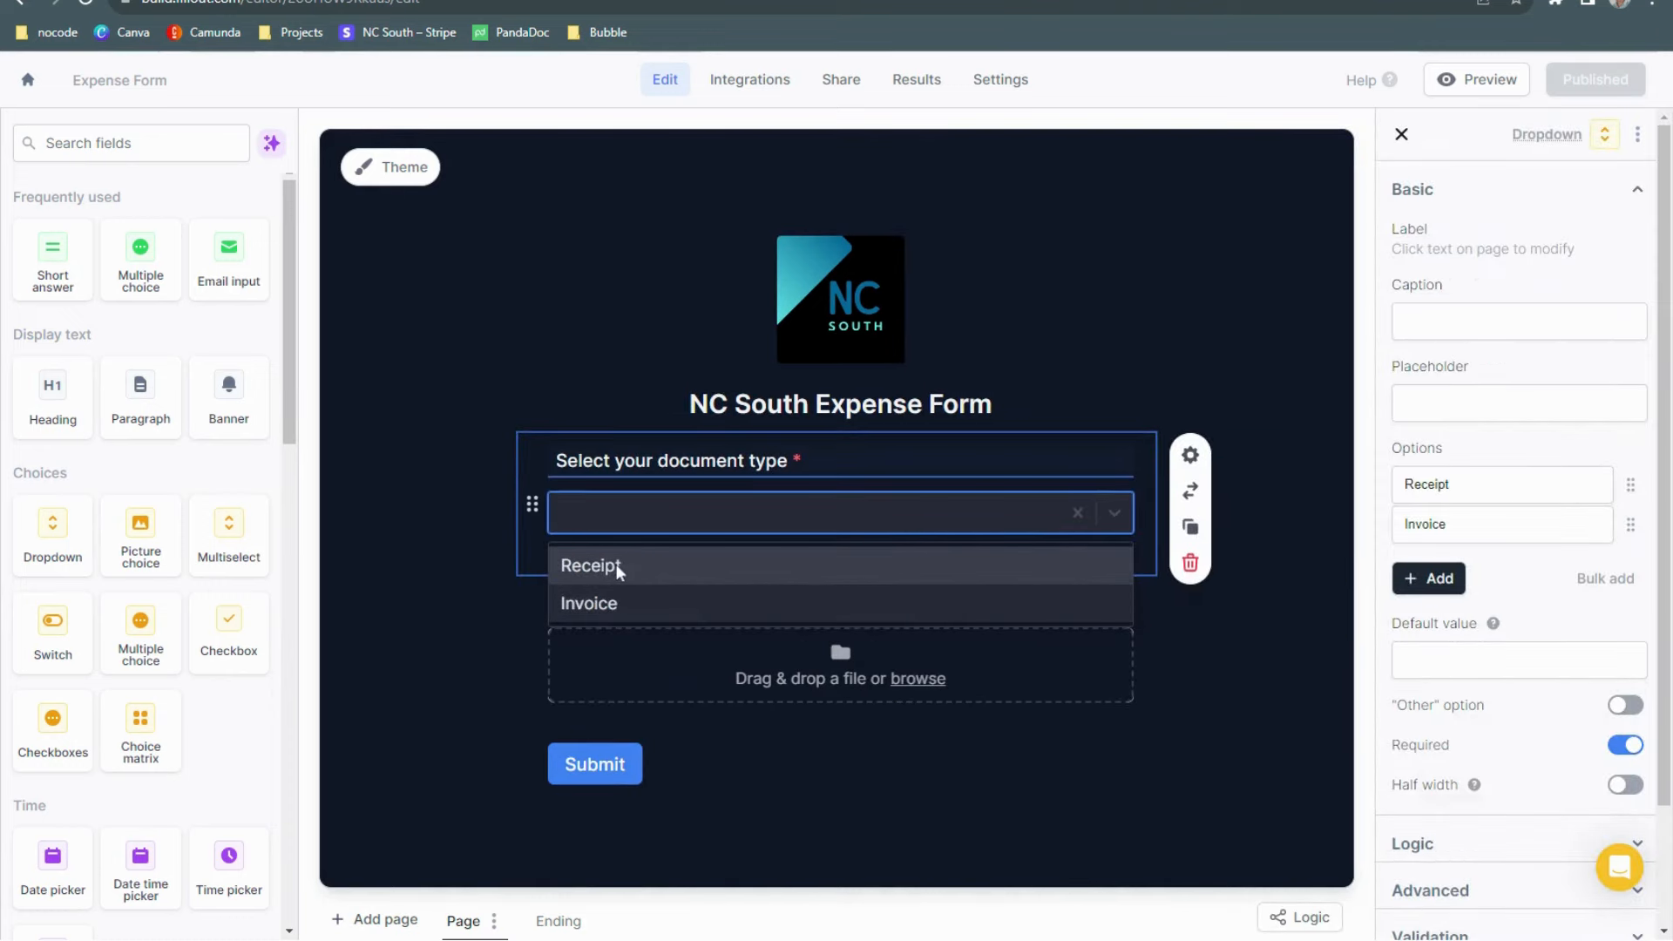
pyautogui.click(1198, 640)
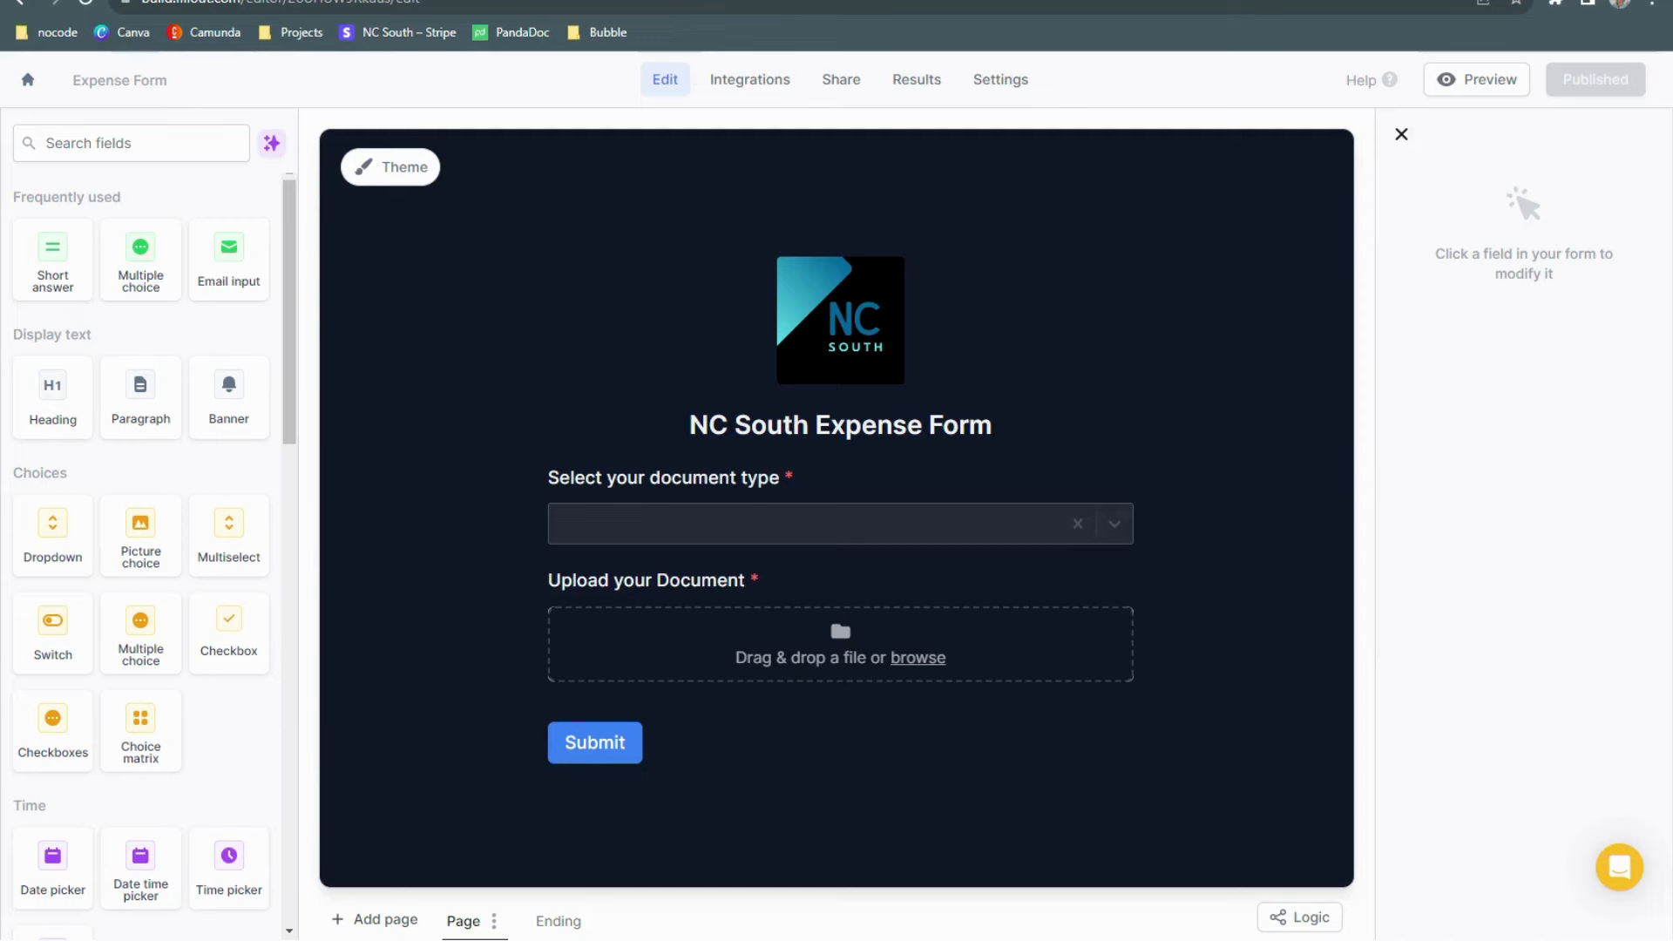
pyautogui.click(739, 92)
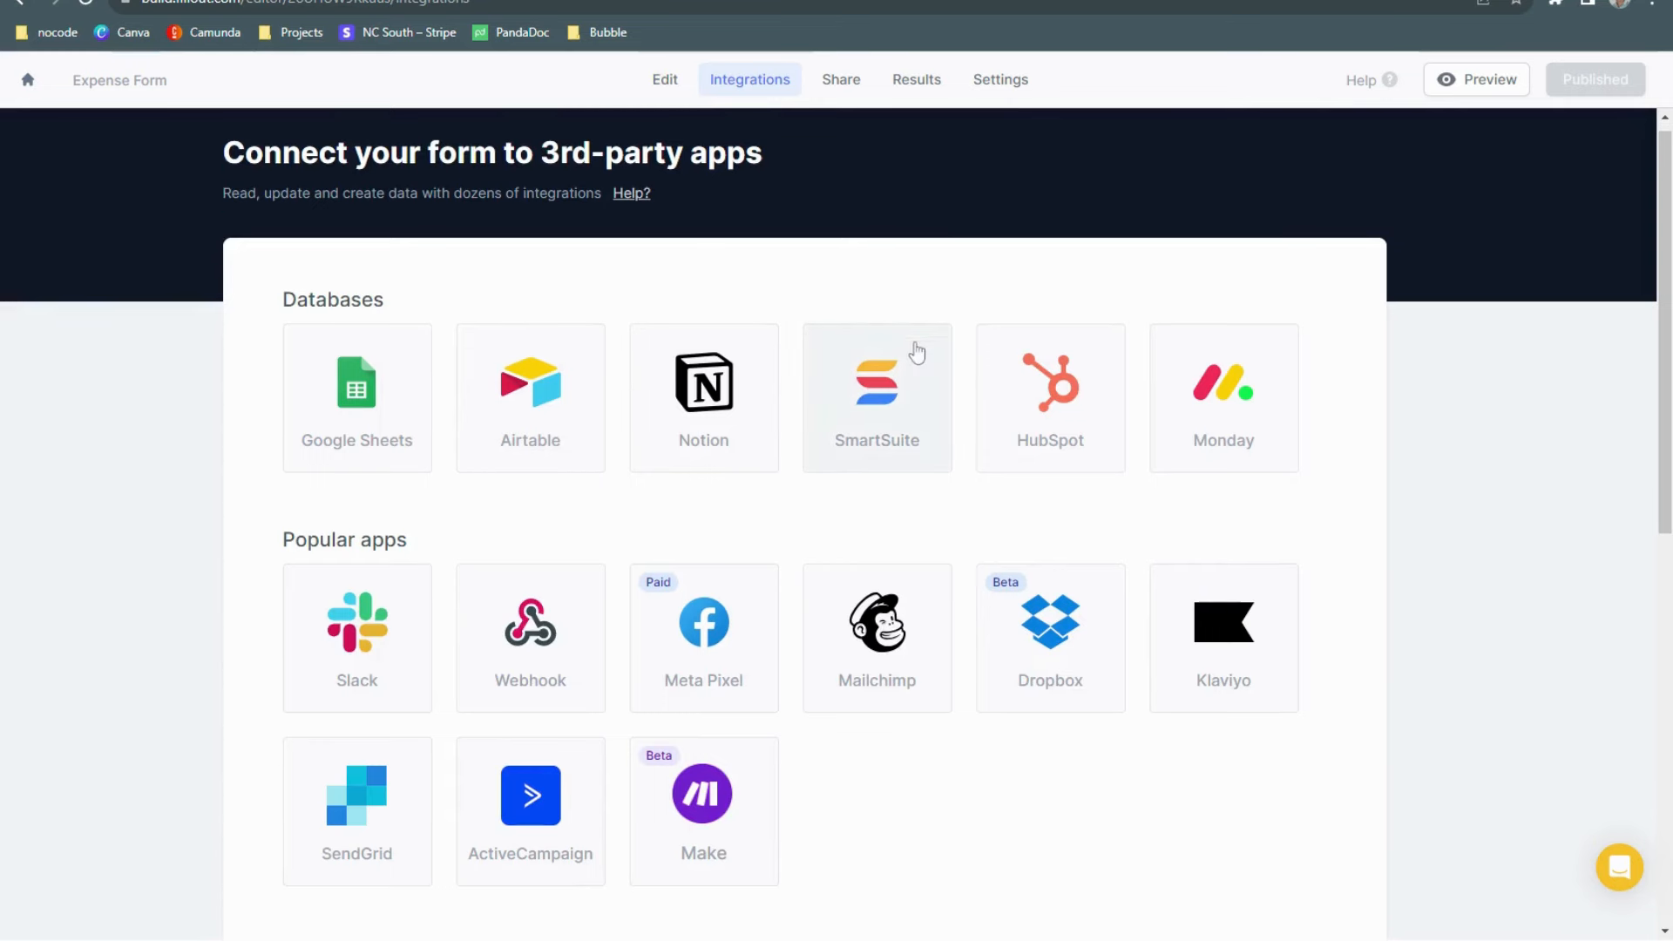
pyautogui.scroll(-2, 912, 348)
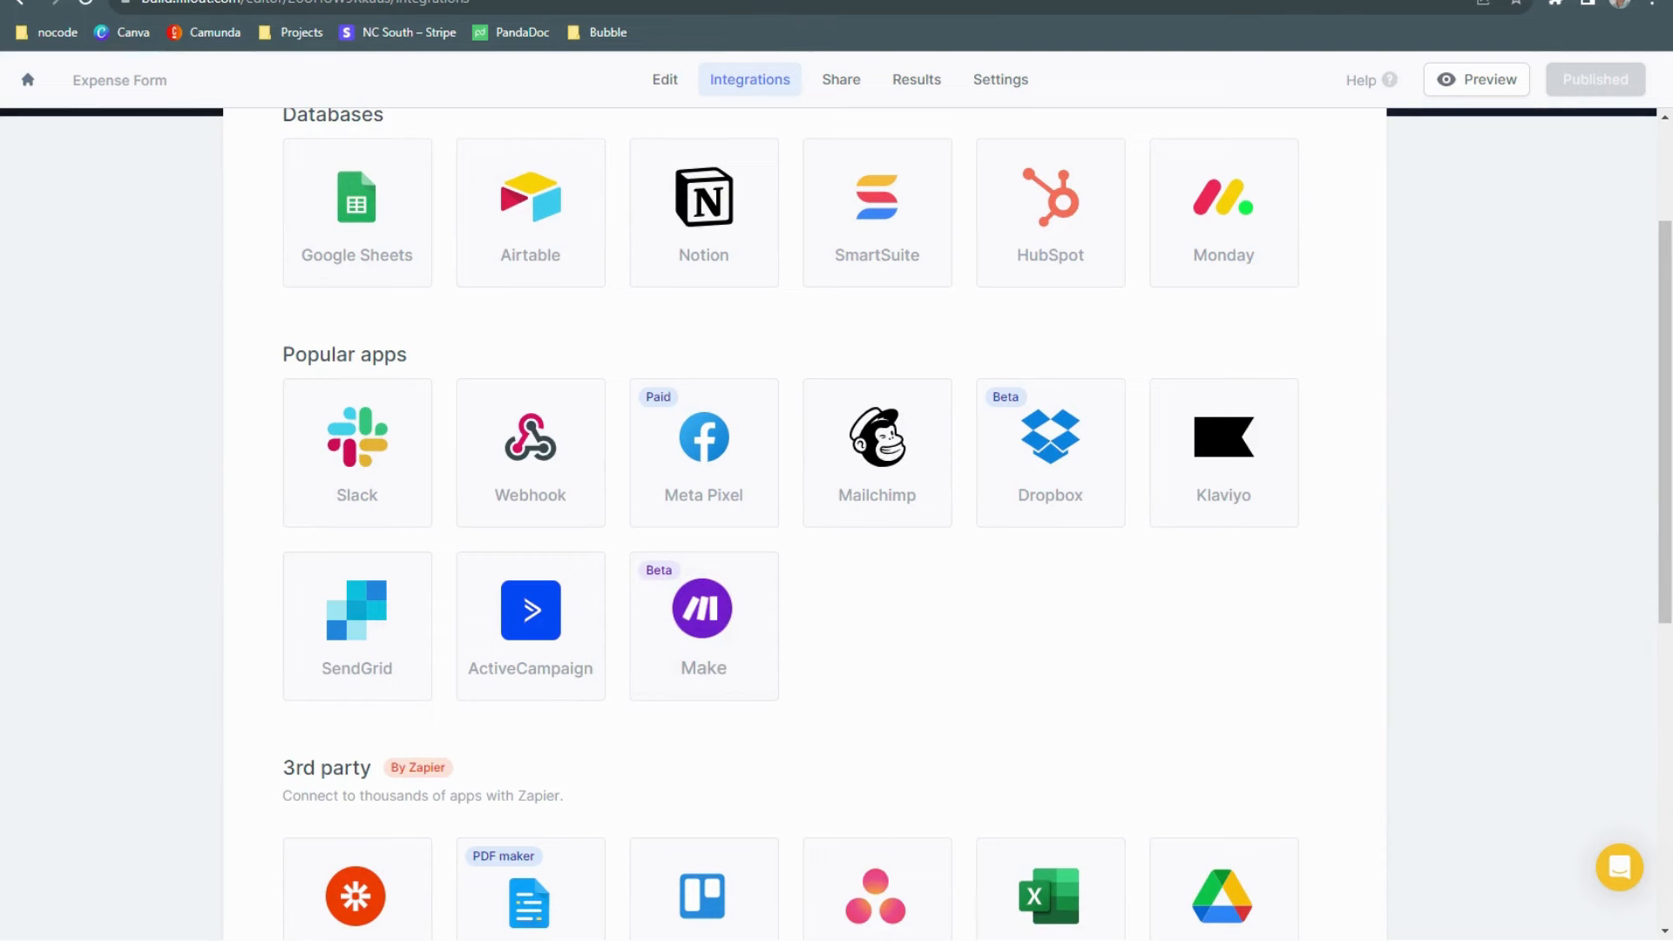
pyautogui.click(375, 0)
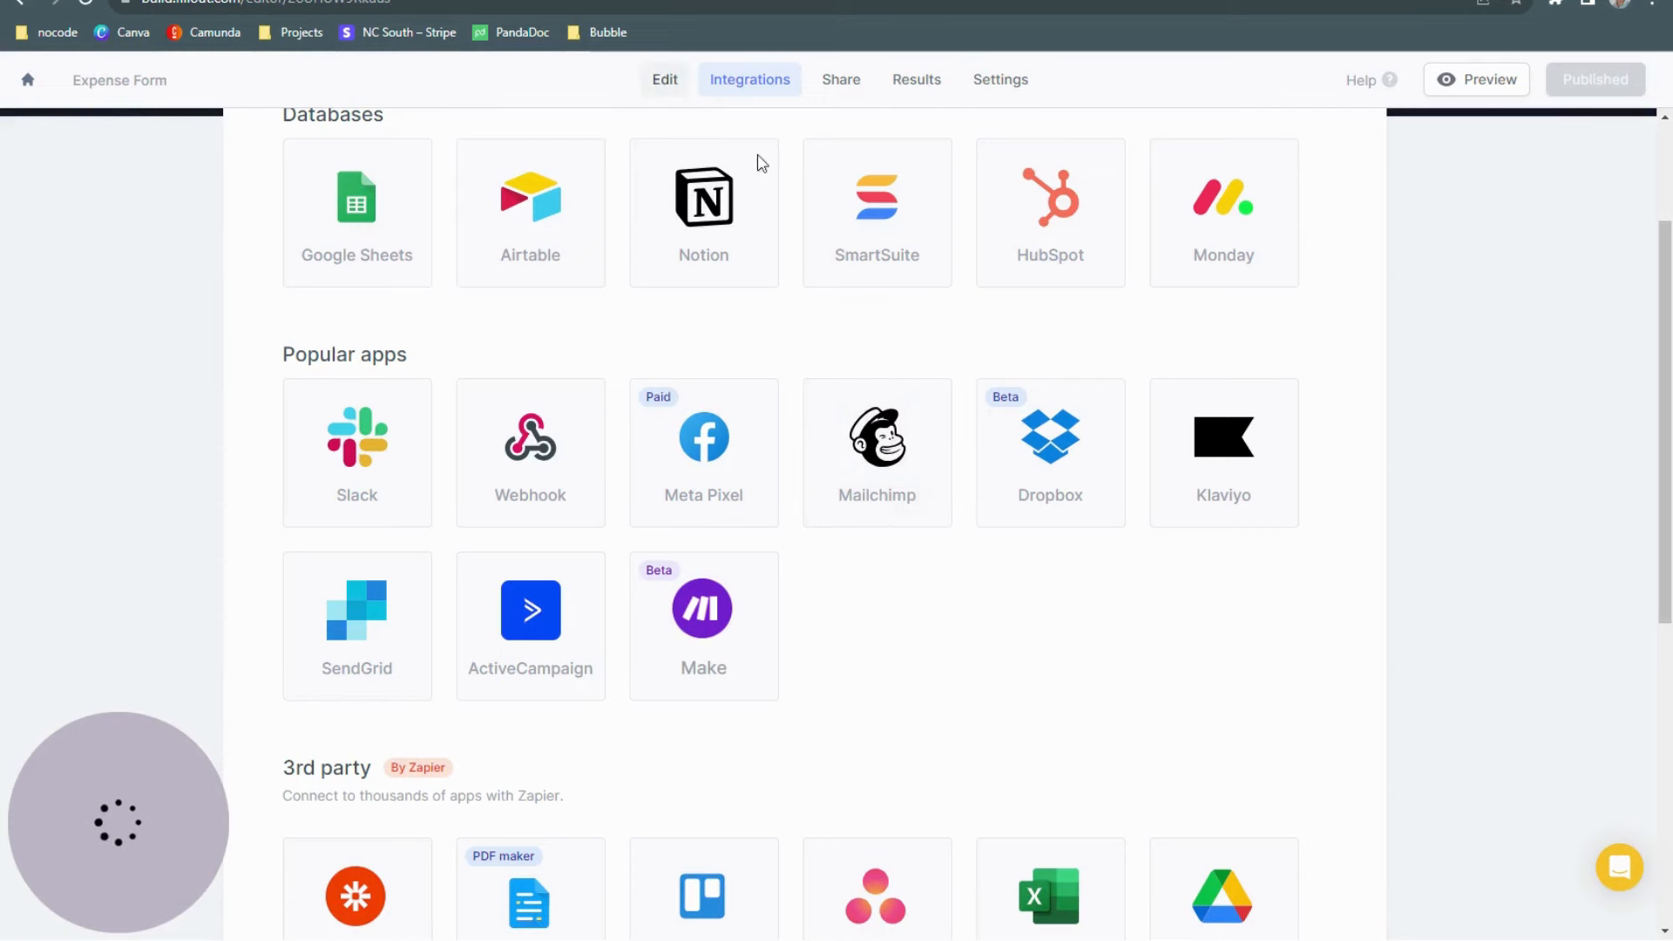
# - Preview the Expense Form in both the mobile and desktop layouts
pyautogui.click(665, 81)
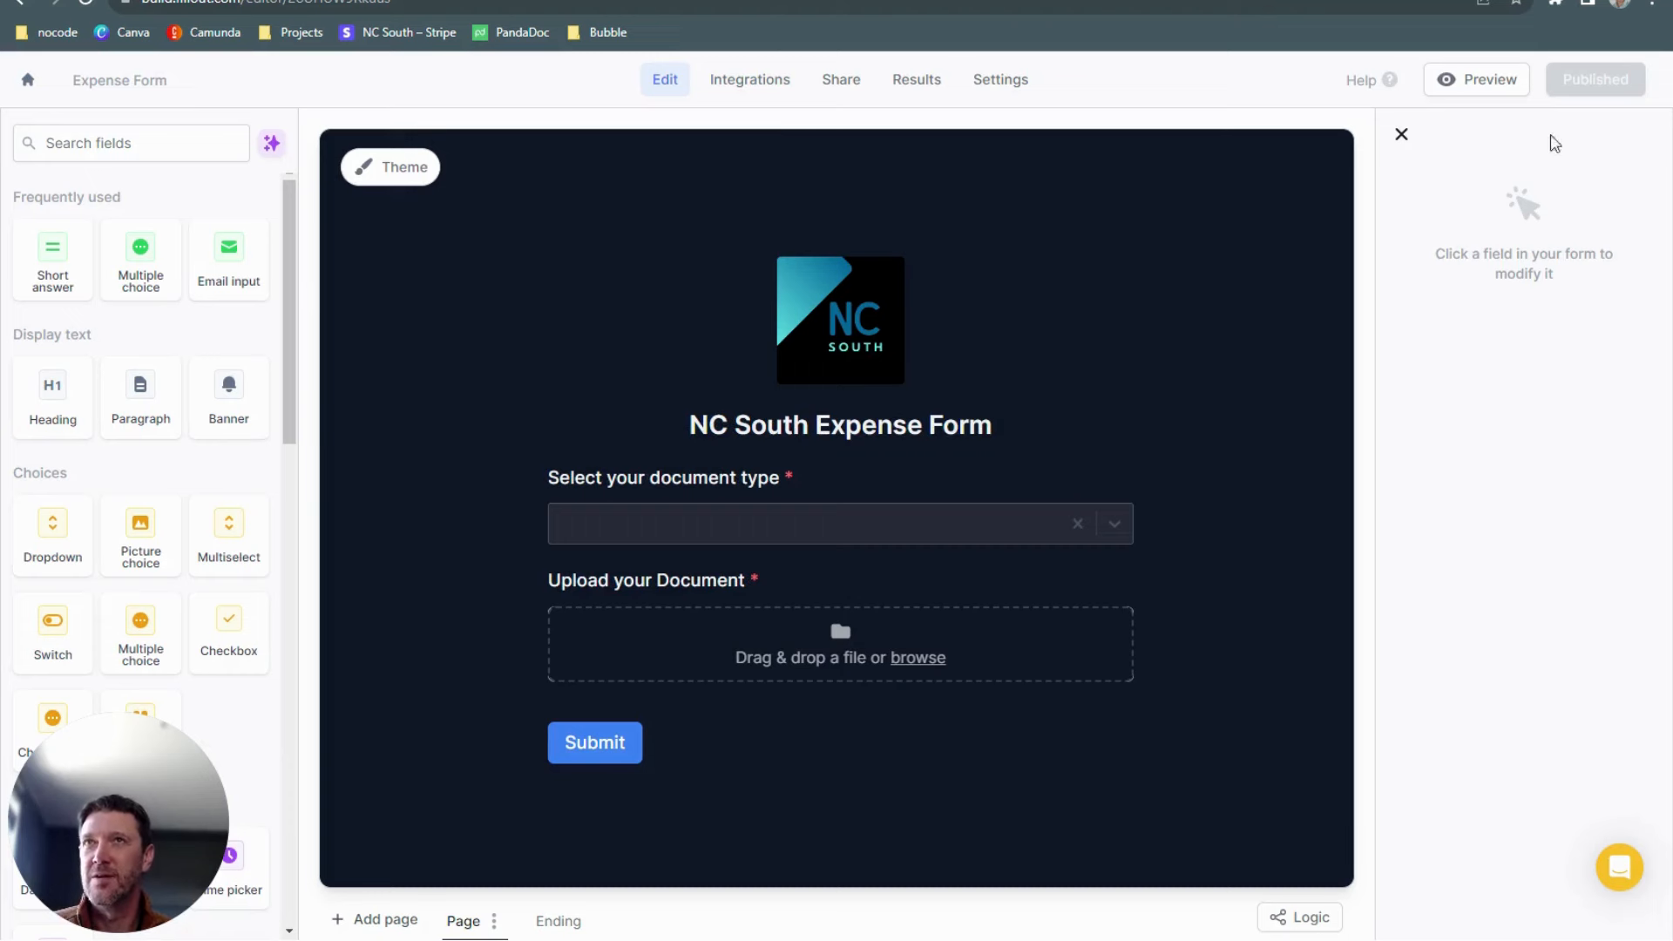
pyautogui.click(1443, 84)
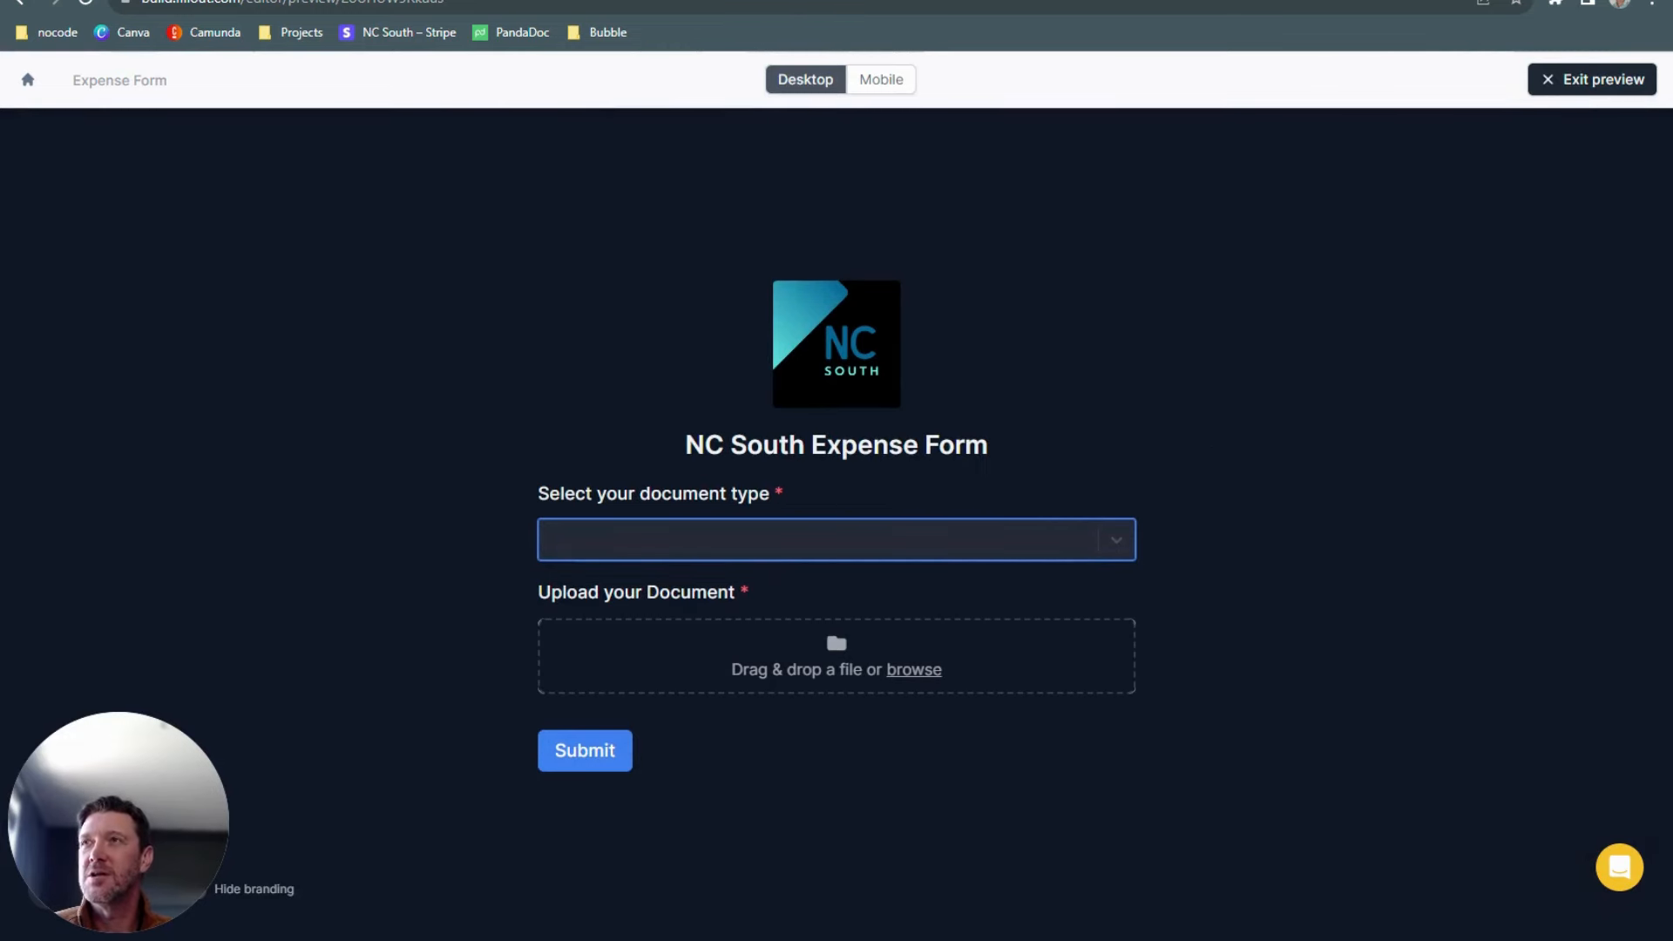
pyautogui.click(879, 83)
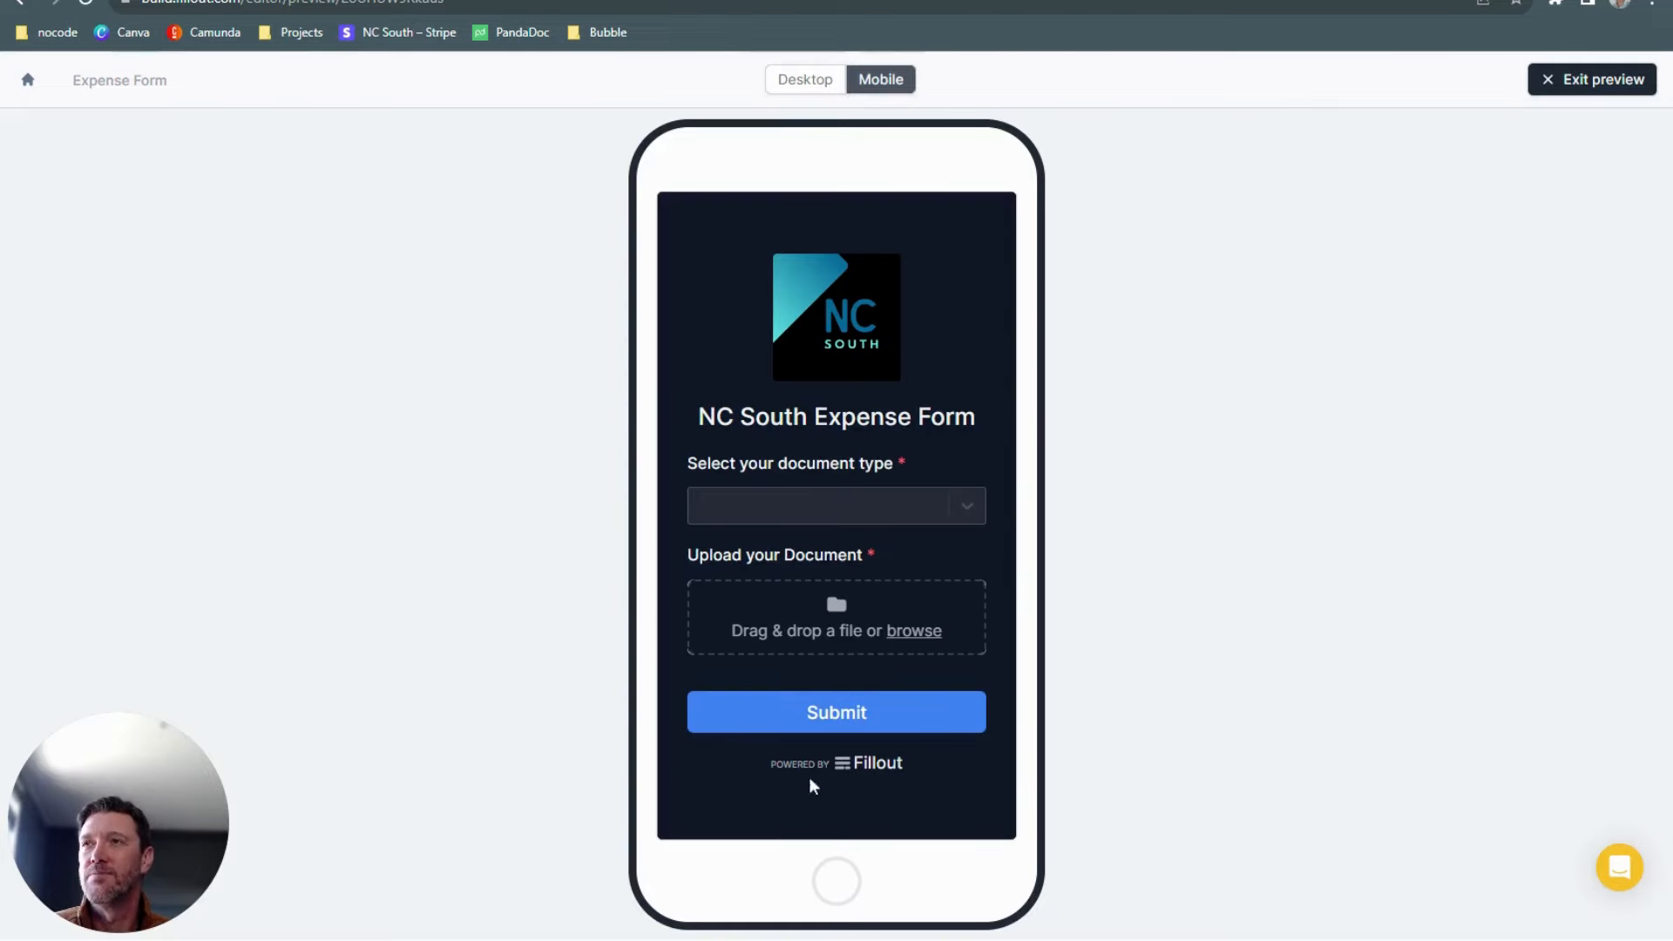
pyautogui.click(797, 80)
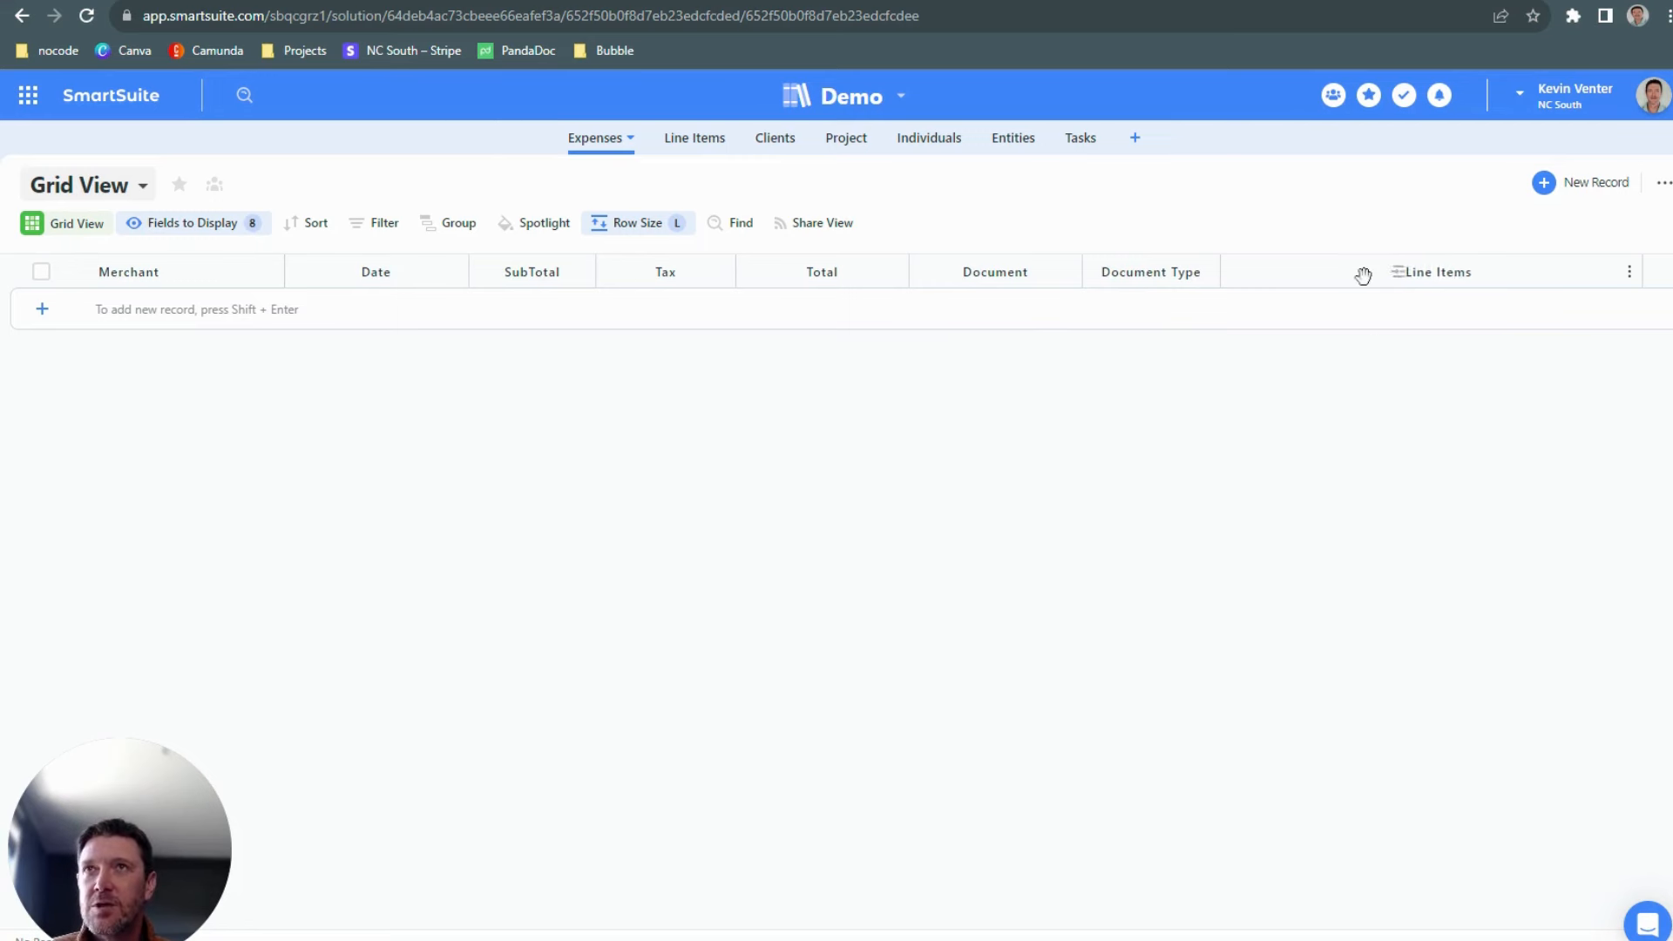
# - Switch to SmartSuite and view the Line Items table of the Demo solution
pyautogui.click(707, 141)
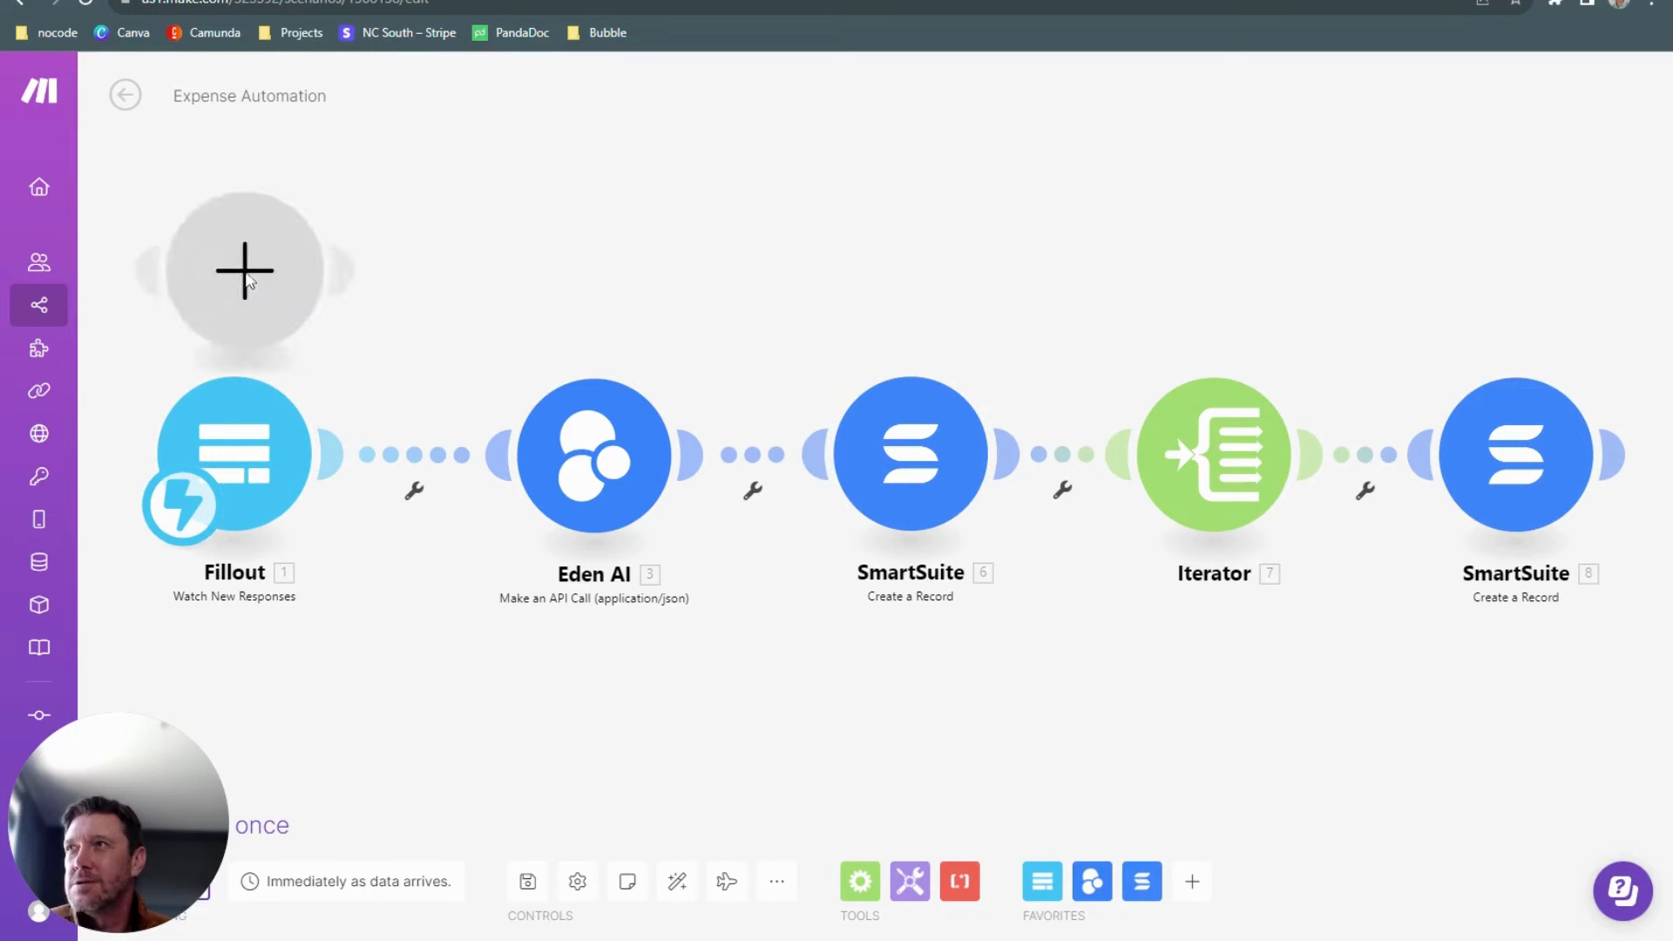
# - Switch to Make's Expense Automation scenario and delete the empty module above the Fillout trigger
pyautogui.click(246, 277)
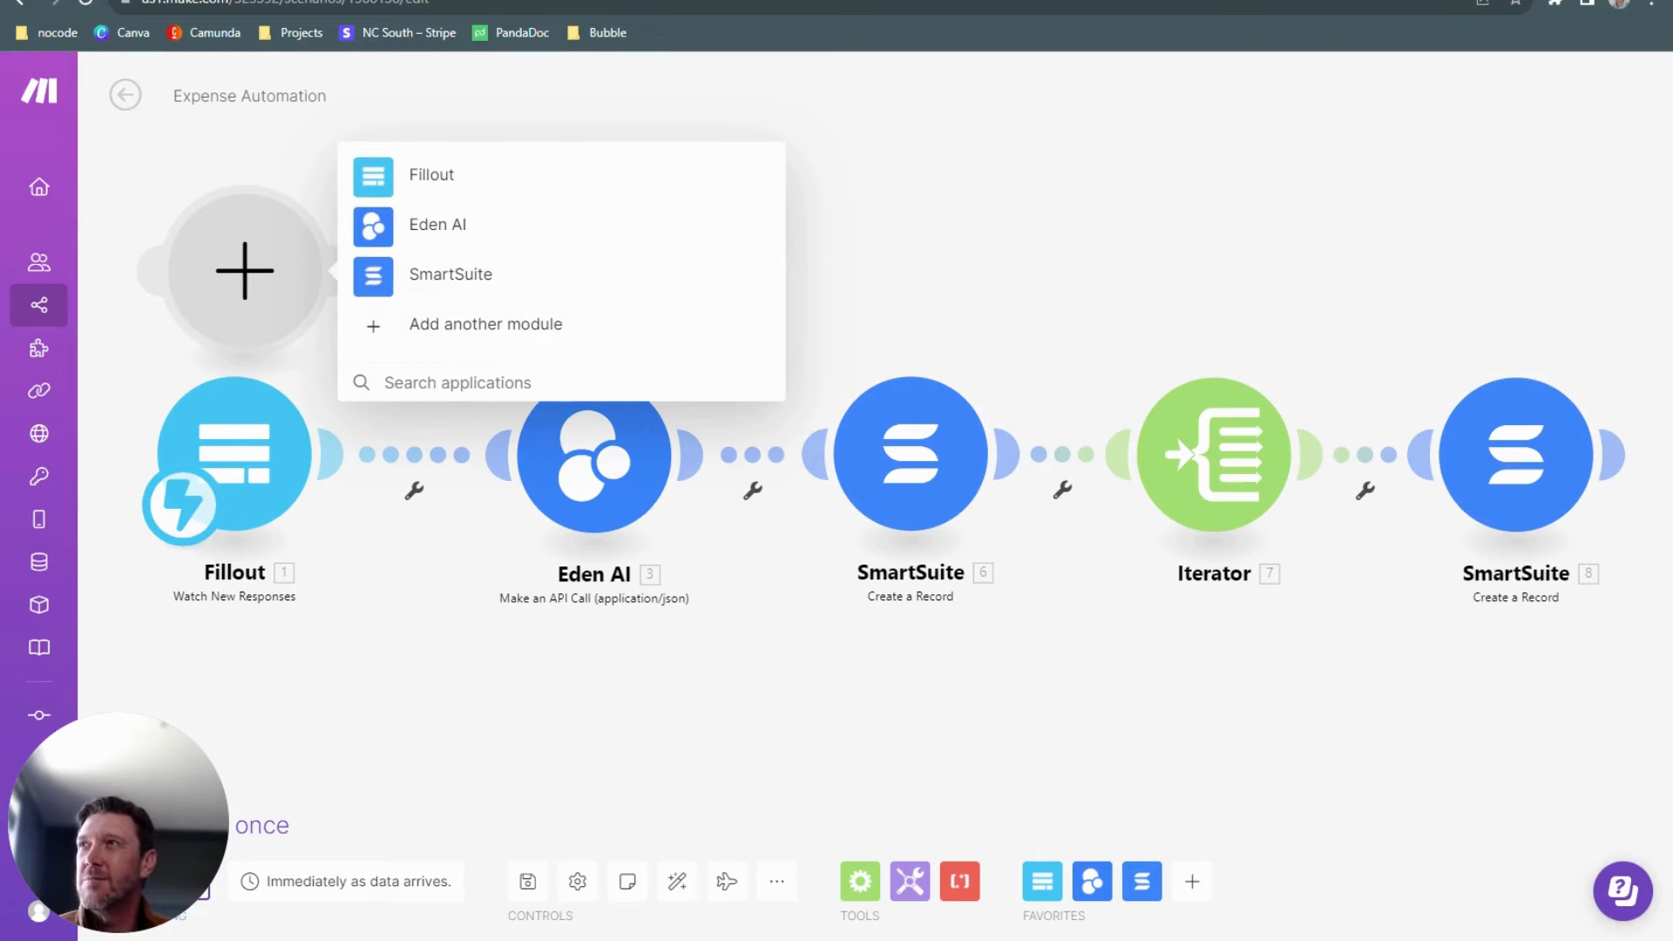
pyautogui.press('Escape')
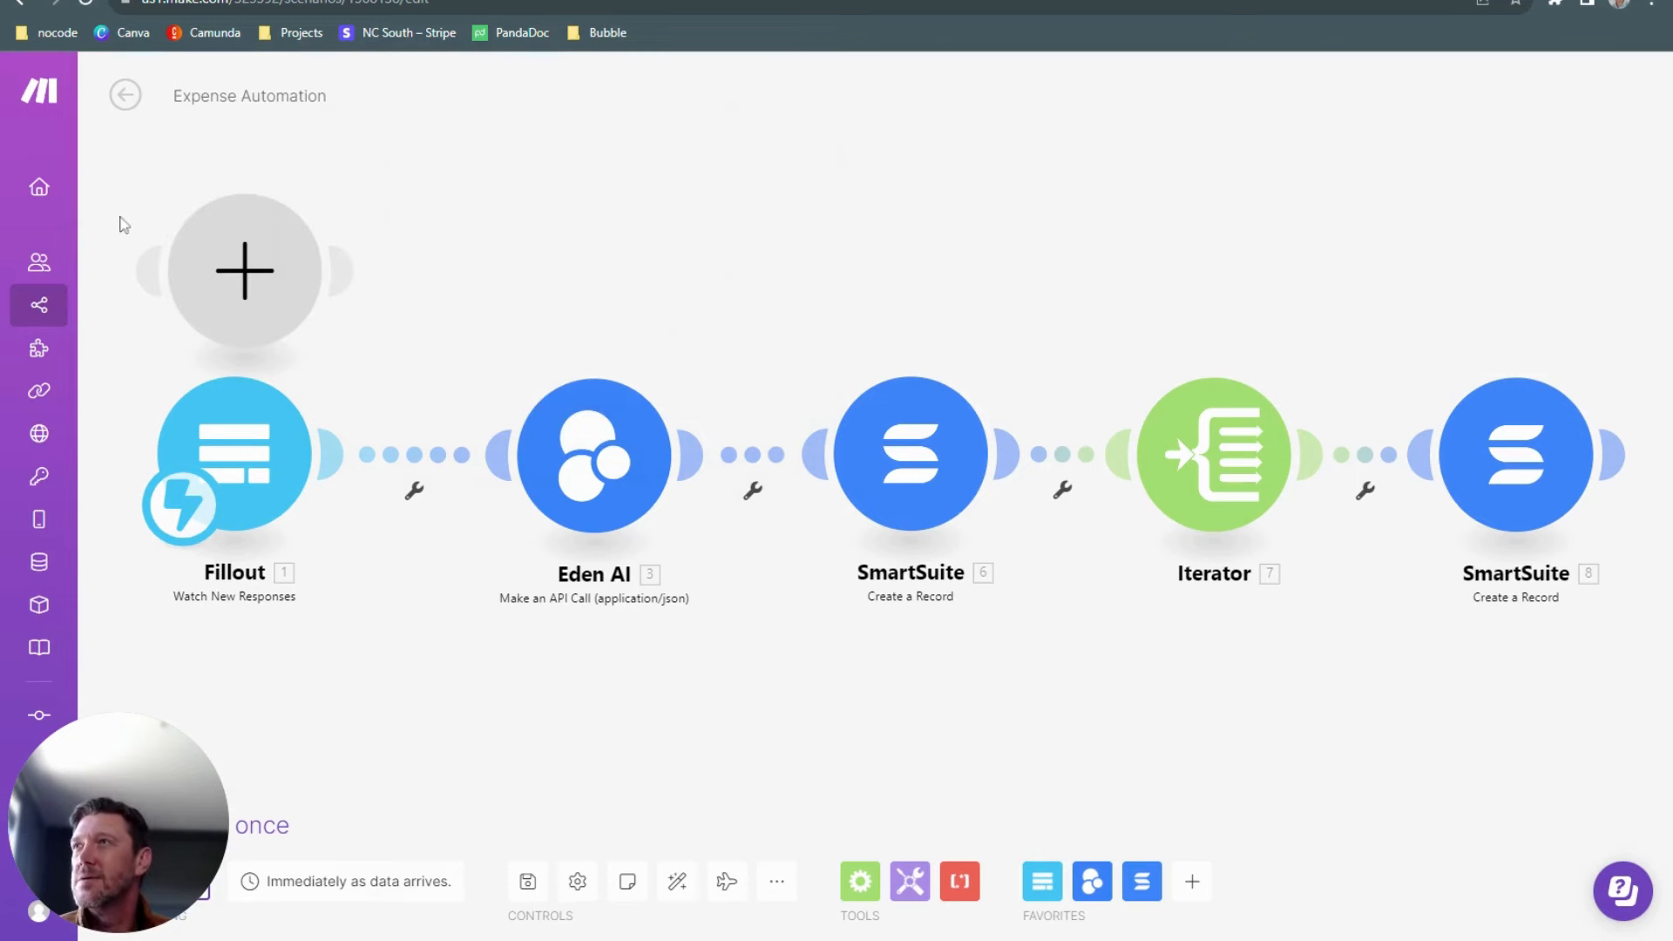
pyautogui.rightClick(205, 246)
pyautogui.click(271, 305)
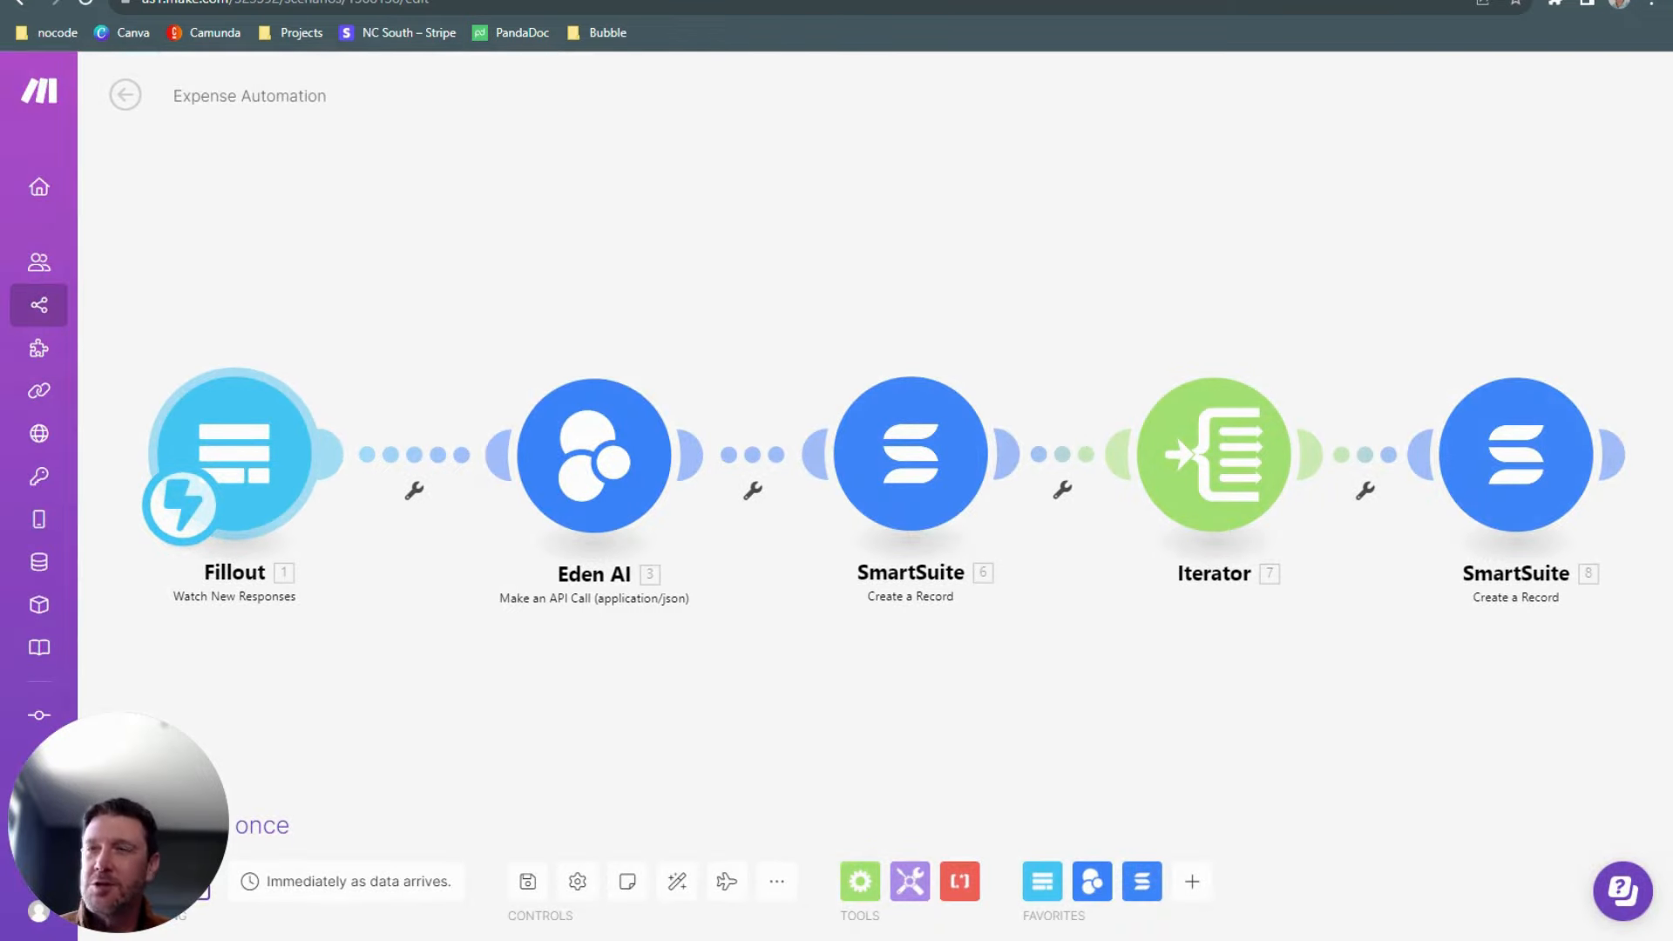
# - Check the webhook choice in the Fillout trigger, keeping My Submission webhook selected
pyautogui.click(236, 460)
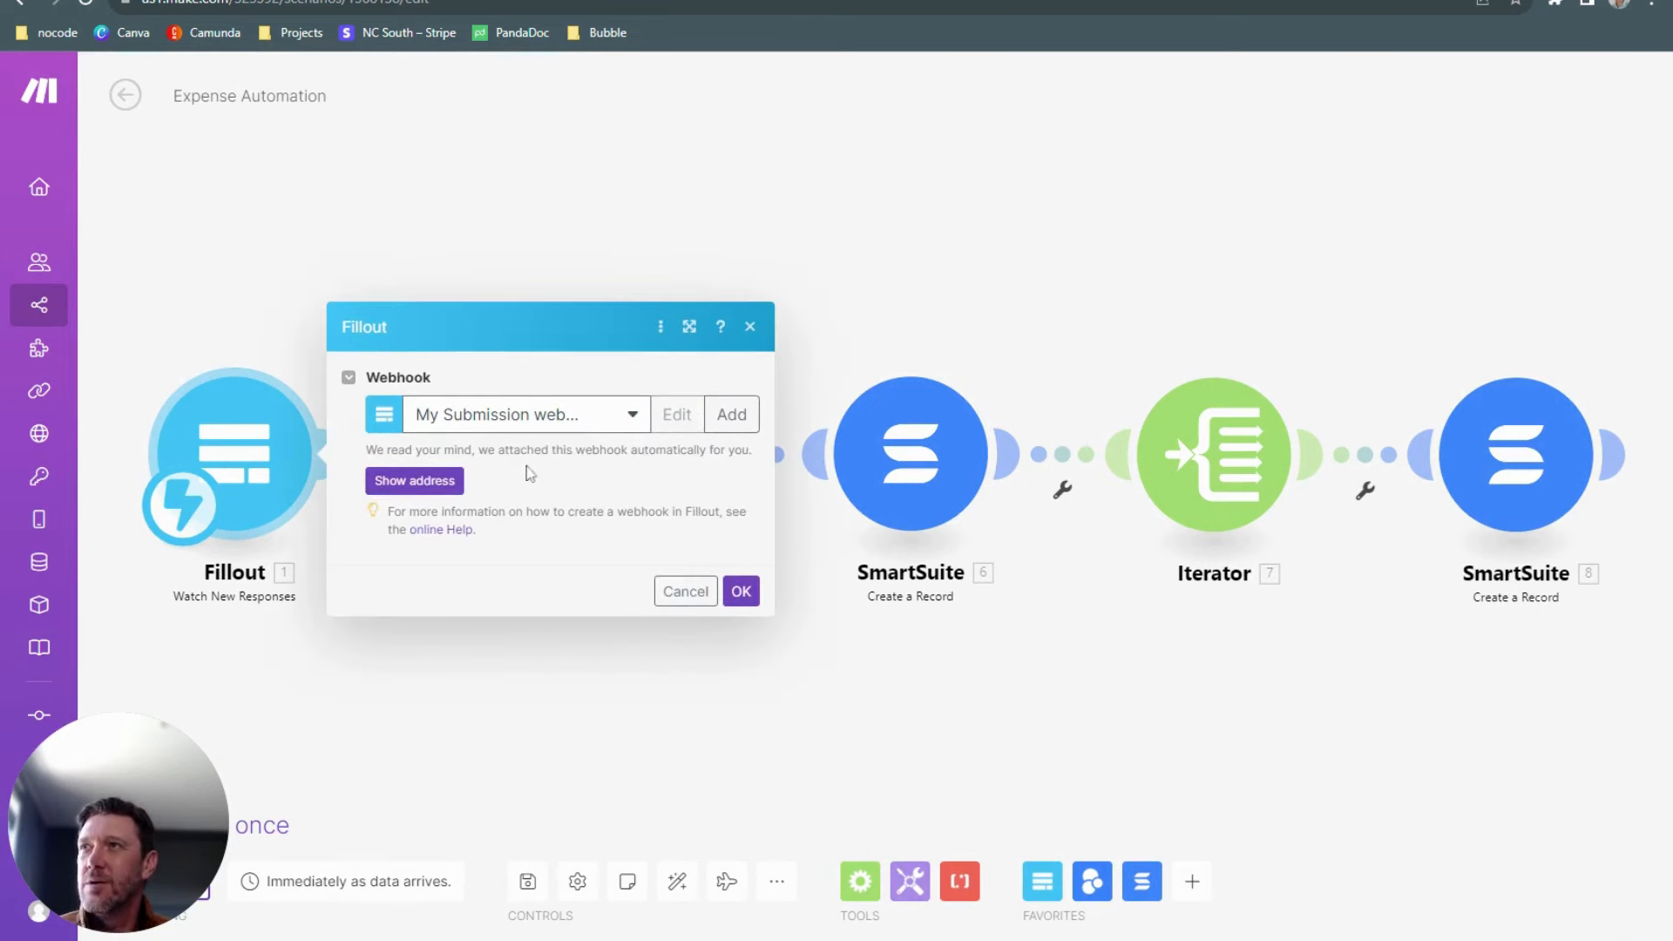
pyautogui.click(633, 416)
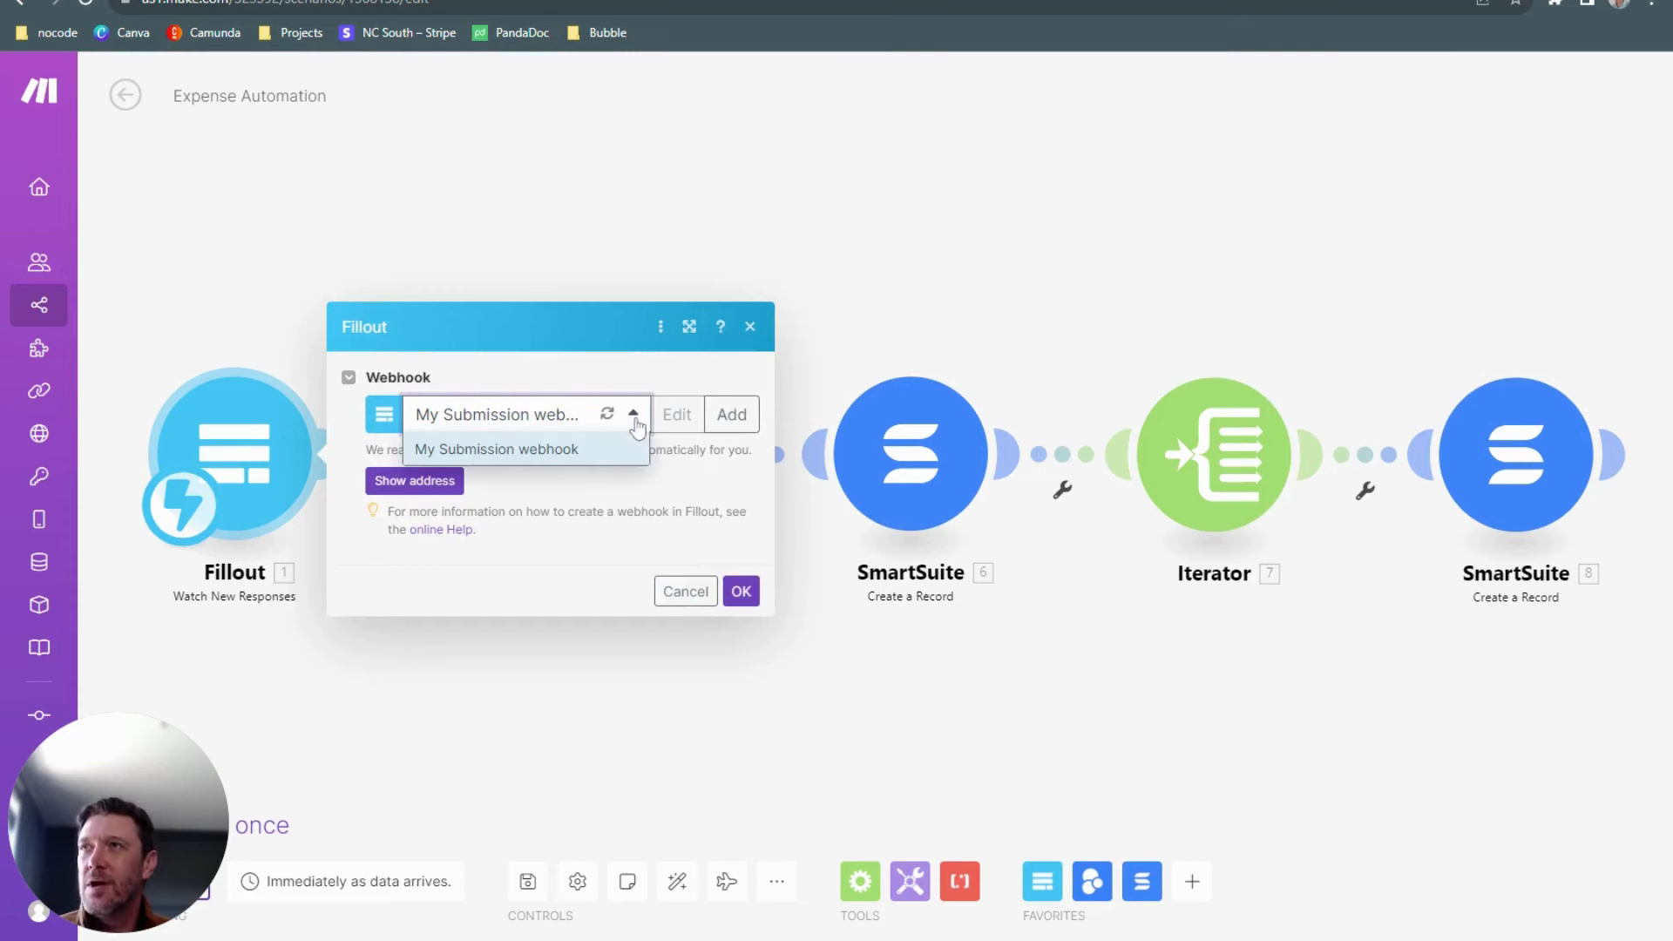
pyautogui.click(682, 482)
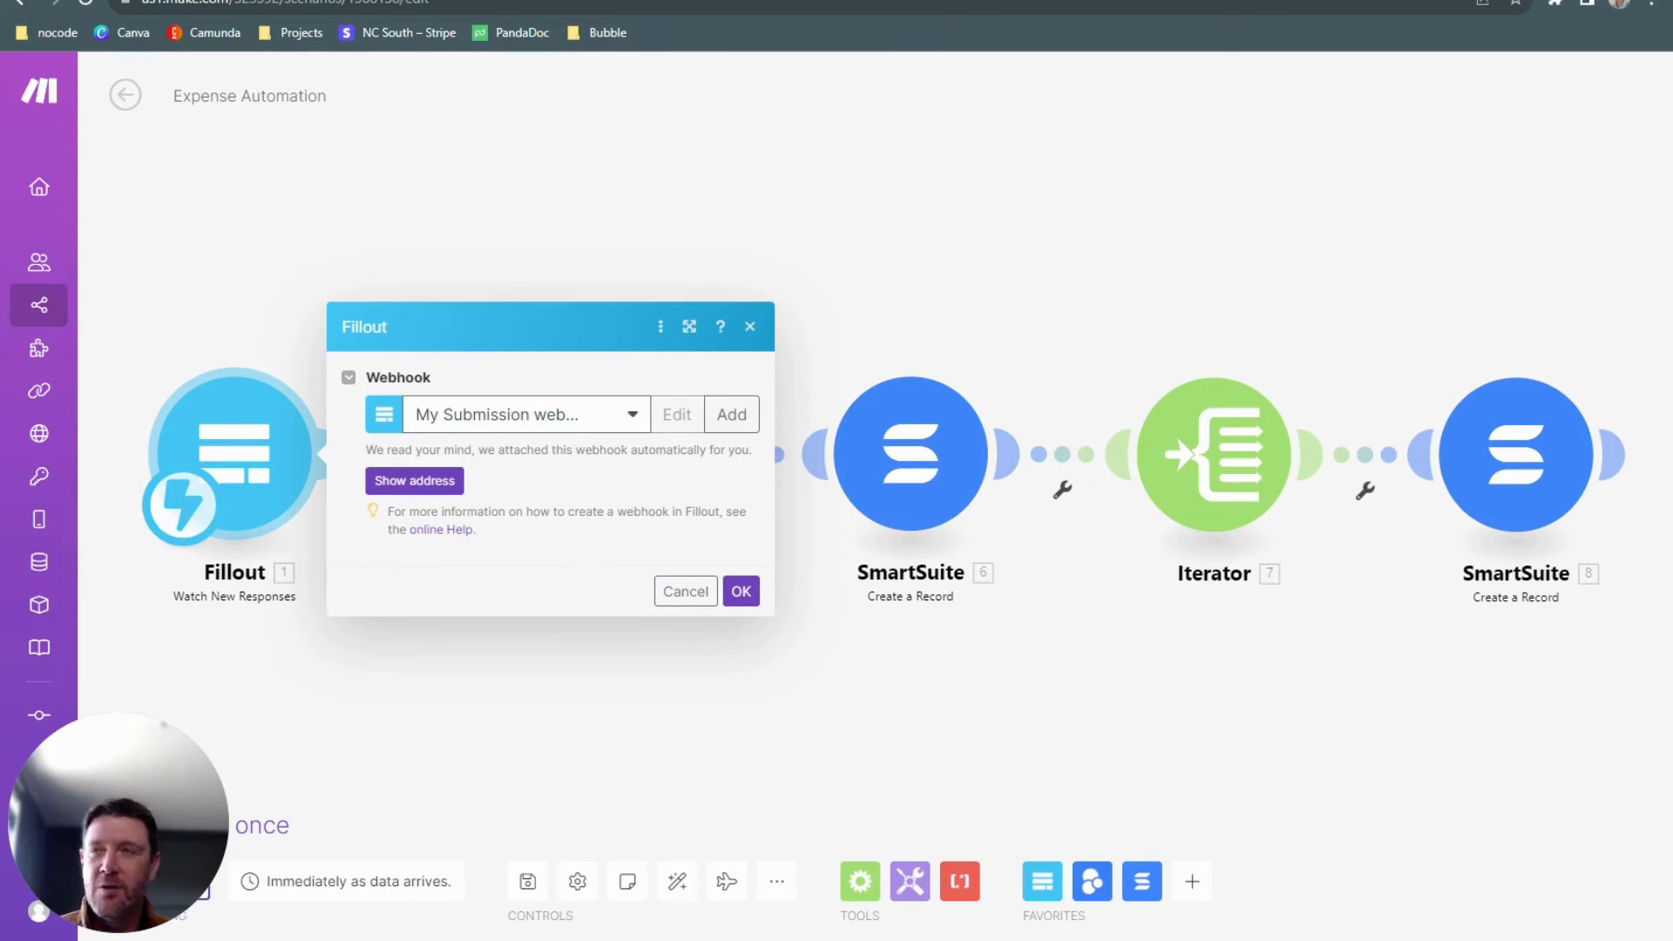
pyautogui.click(741, 591)
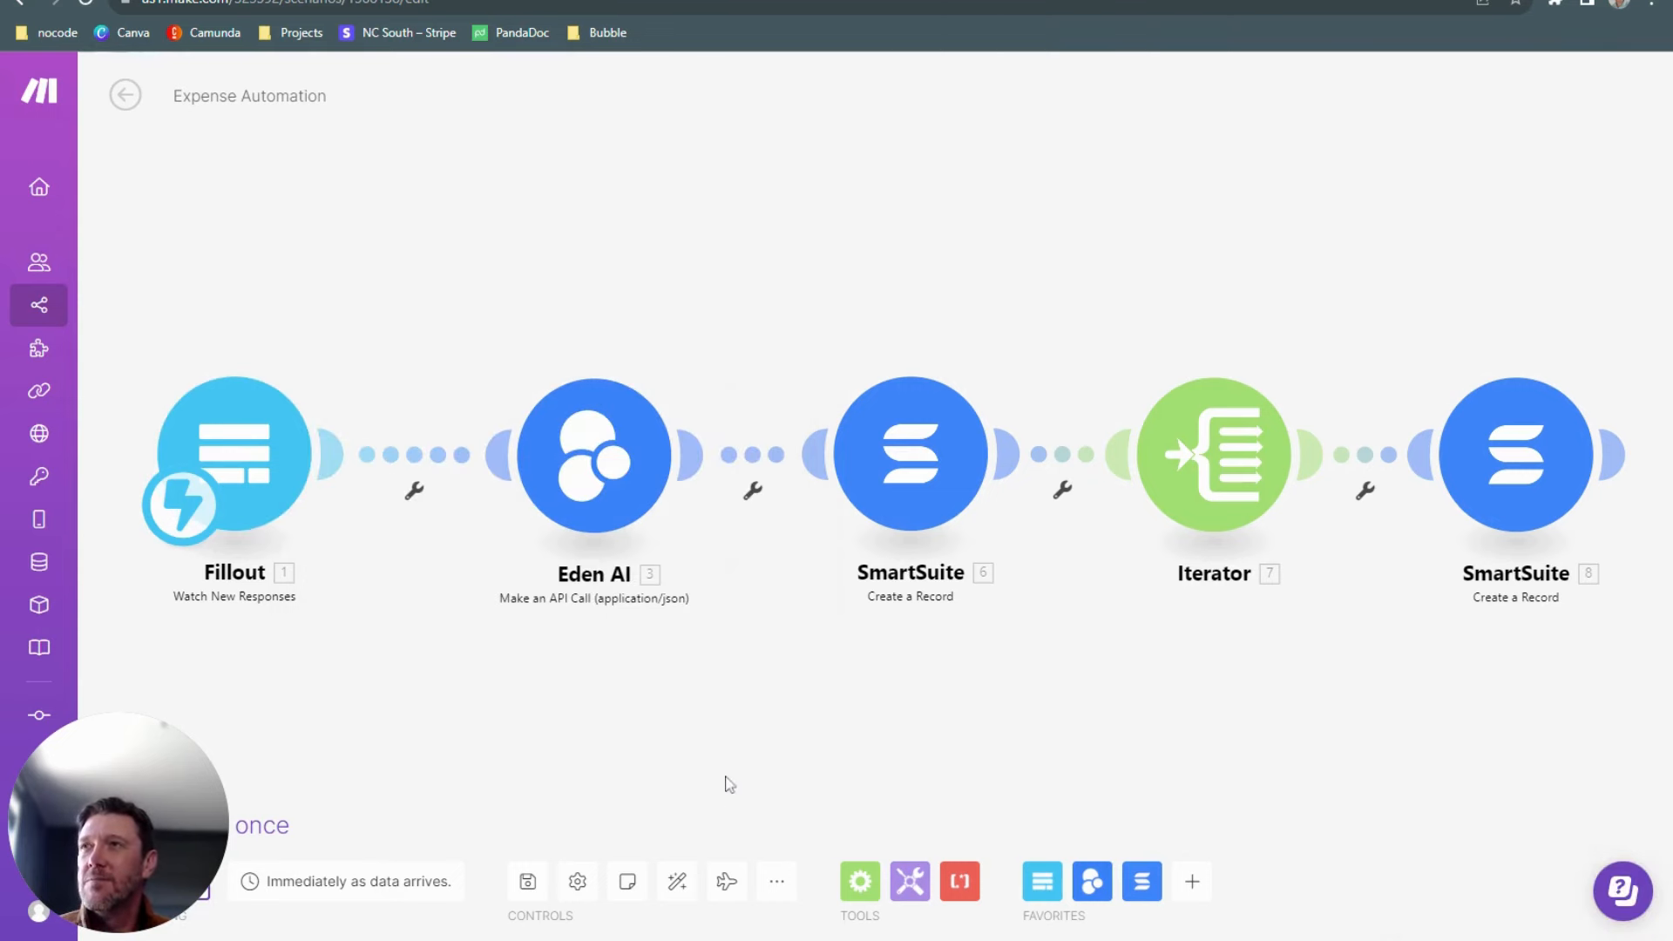
# - Examine the Eden AI module's API call settings: URL path, method, and the providers and file_url body items
pyautogui.click(595, 462)
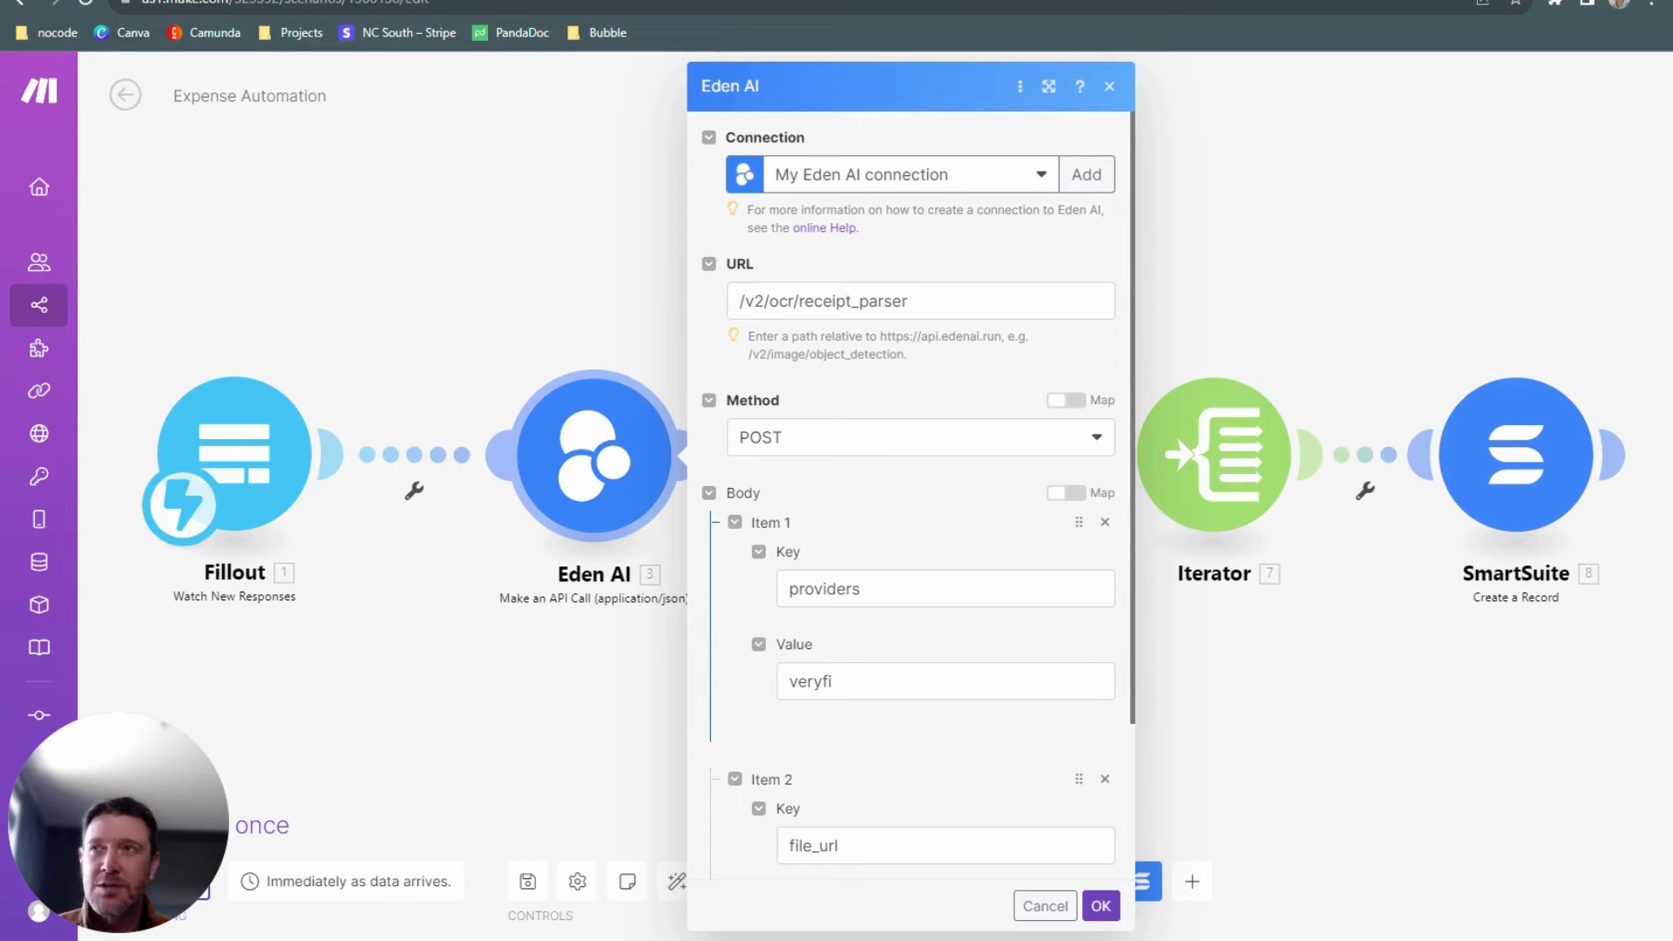
pyautogui.scroll(-1, 919, 492)
pyautogui.scroll(-1, 919, 492)
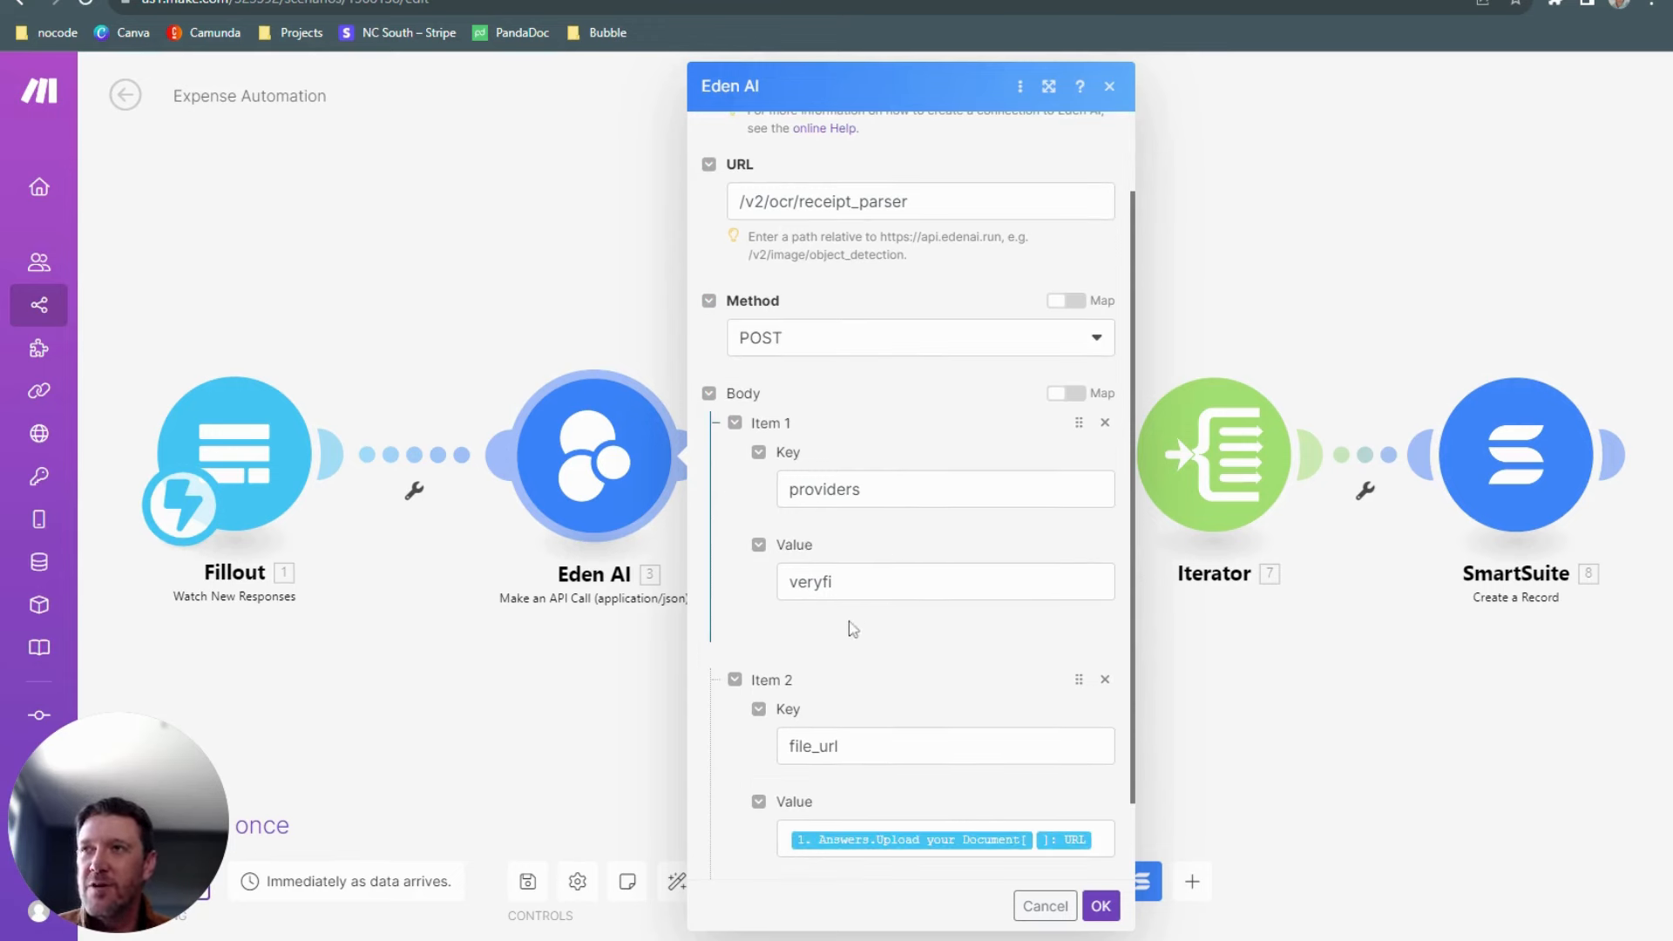
pyautogui.scroll(-1, 853, 630)
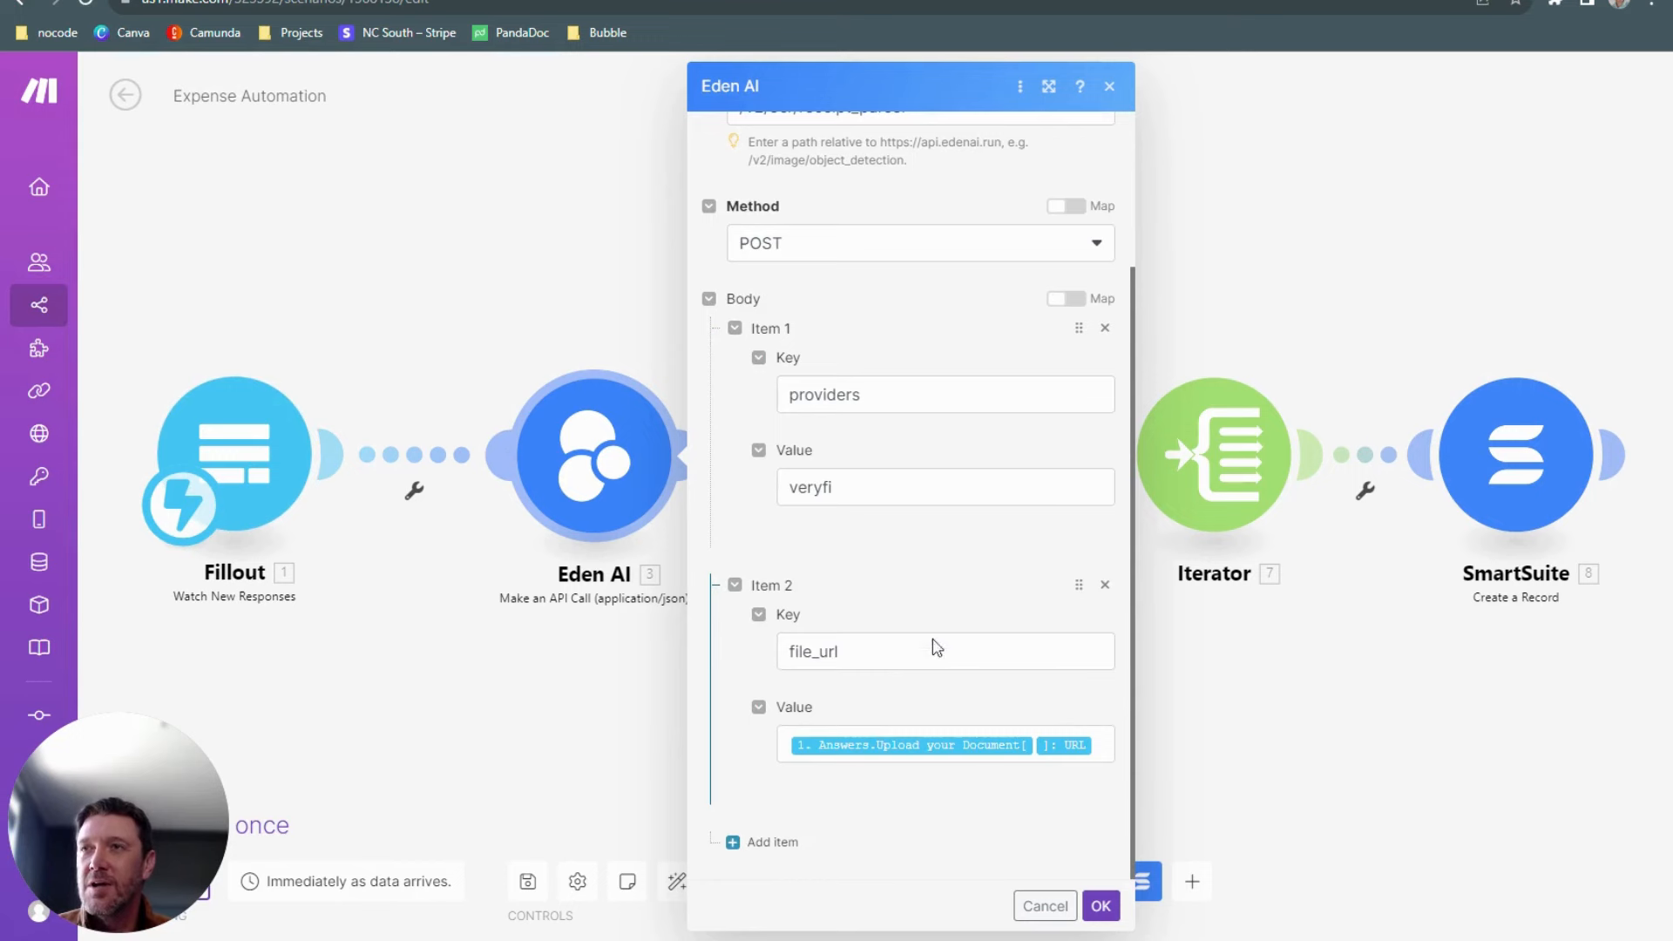
pyautogui.click(1100, 906)
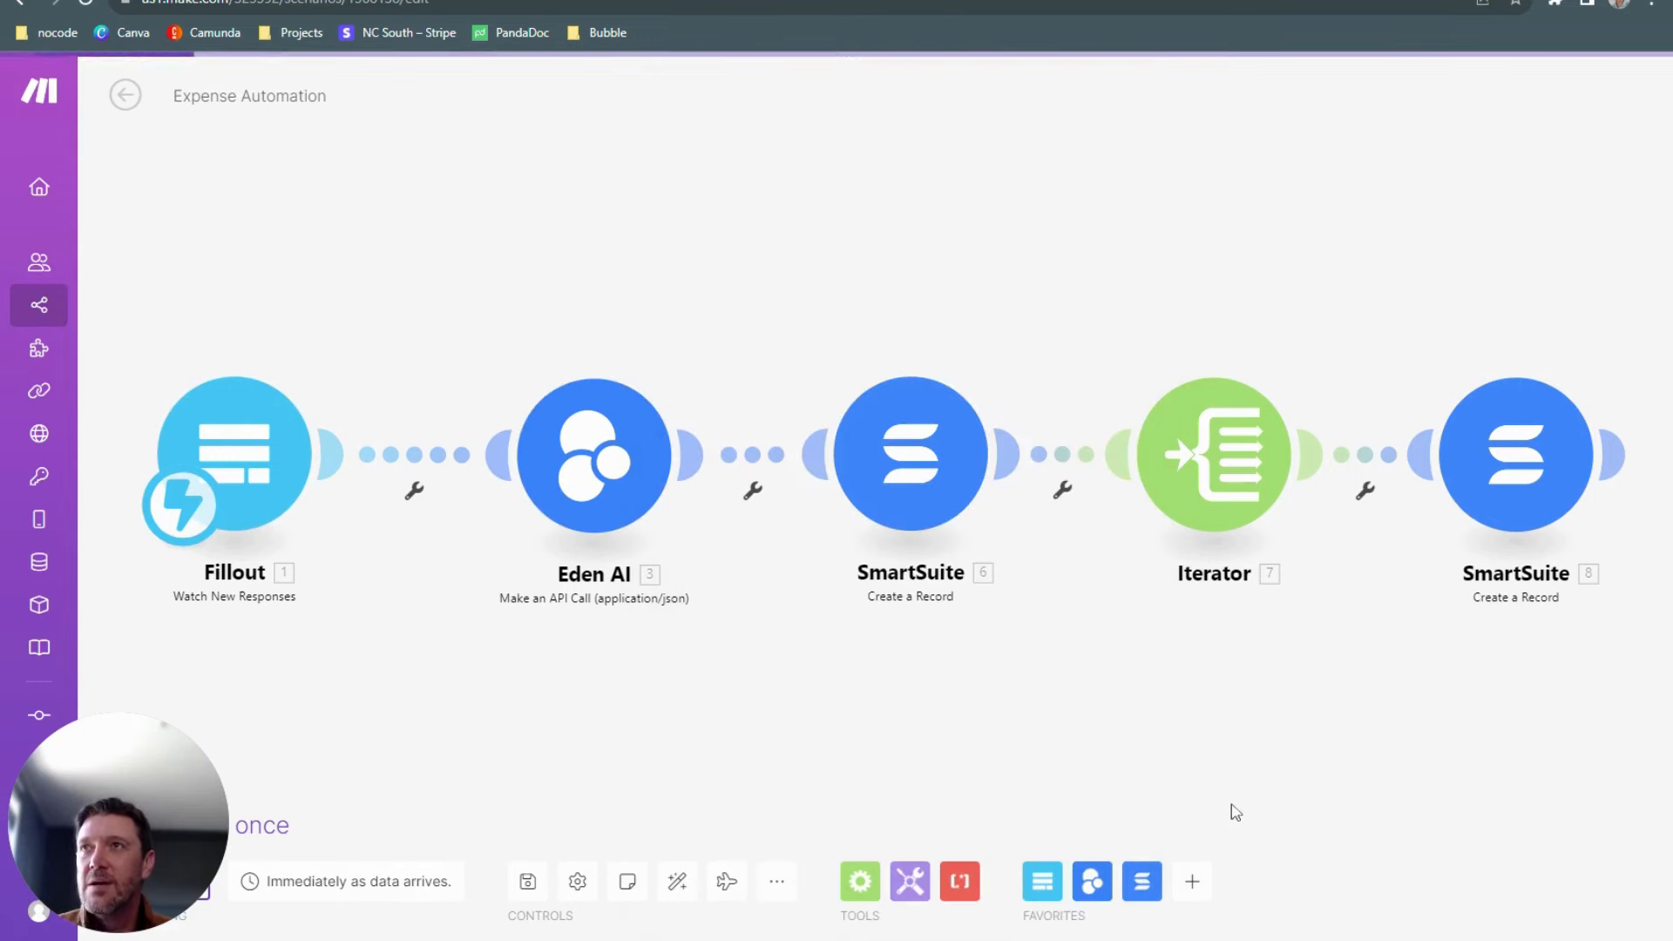
# - Review how the first SmartSuite module maps merchant, totals, document, date and document type into the Expenses application
pyautogui.click(920, 451)
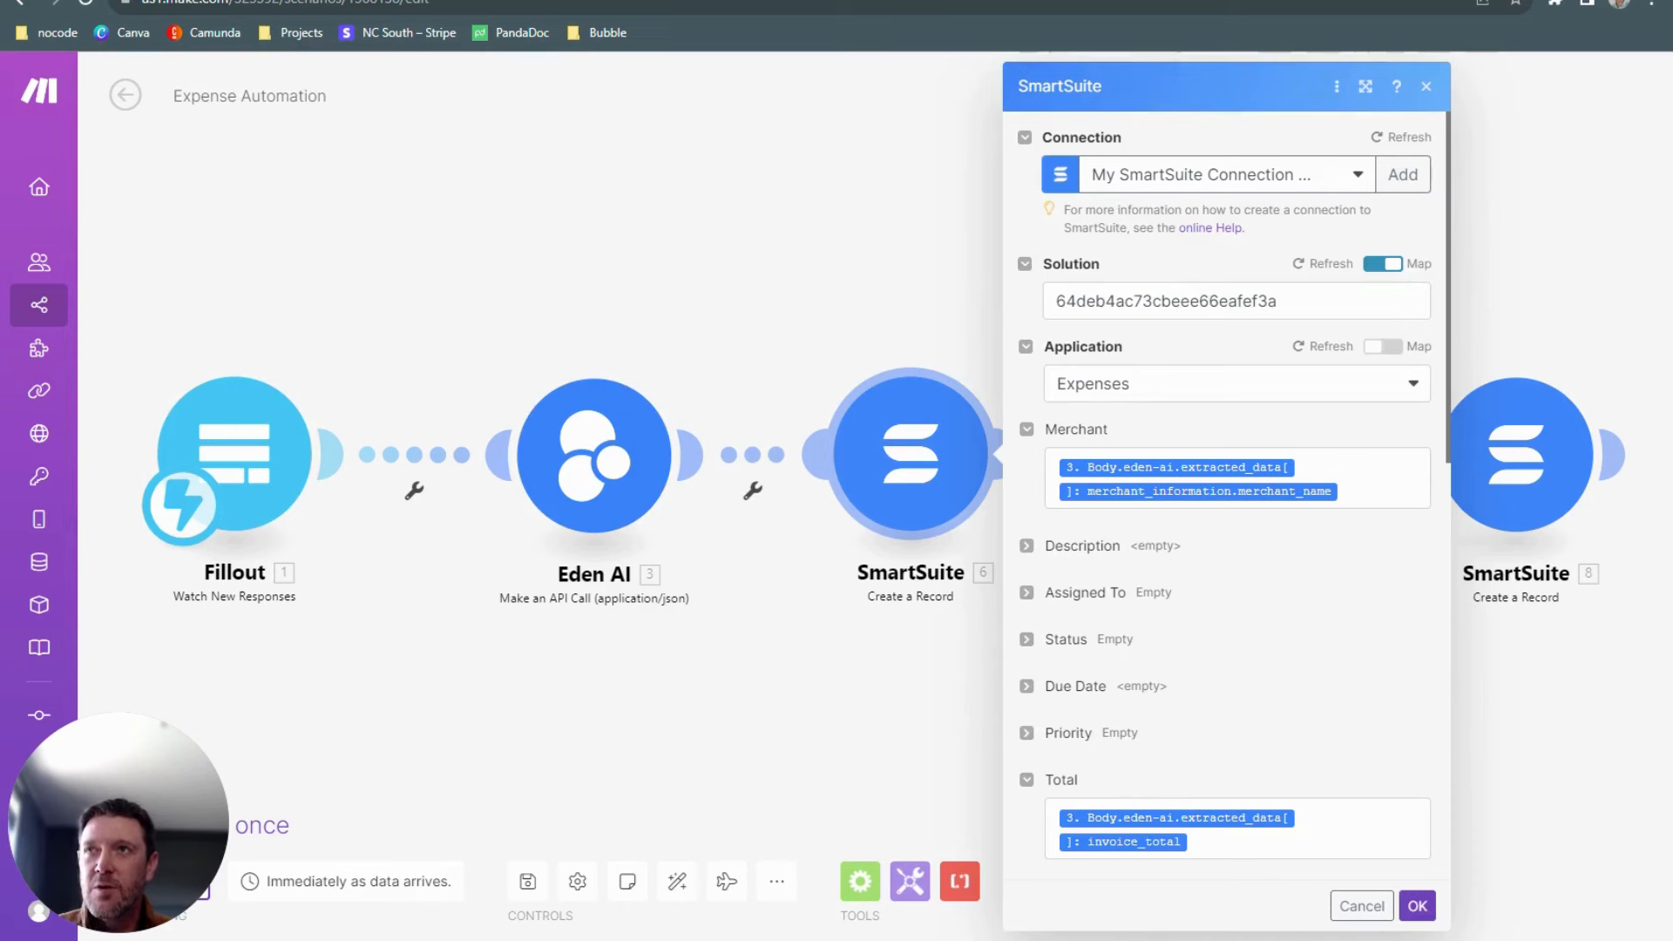
pyautogui.scroll(-4, 1340, 598)
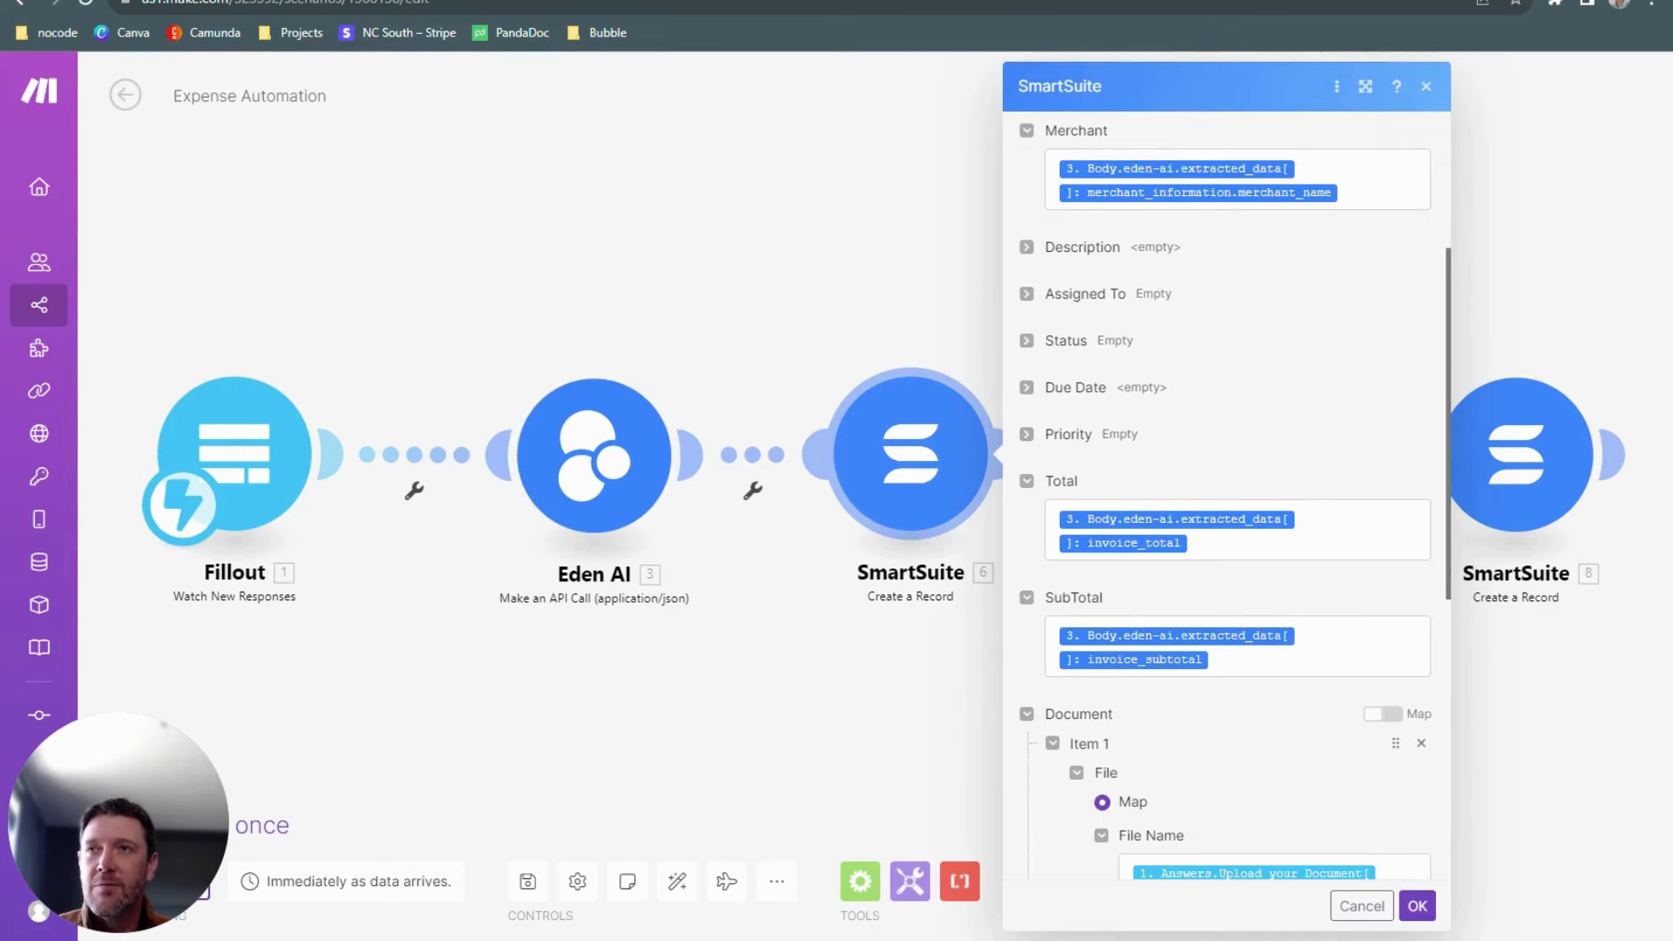
pyautogui.scroll(-7, 1261, 577)
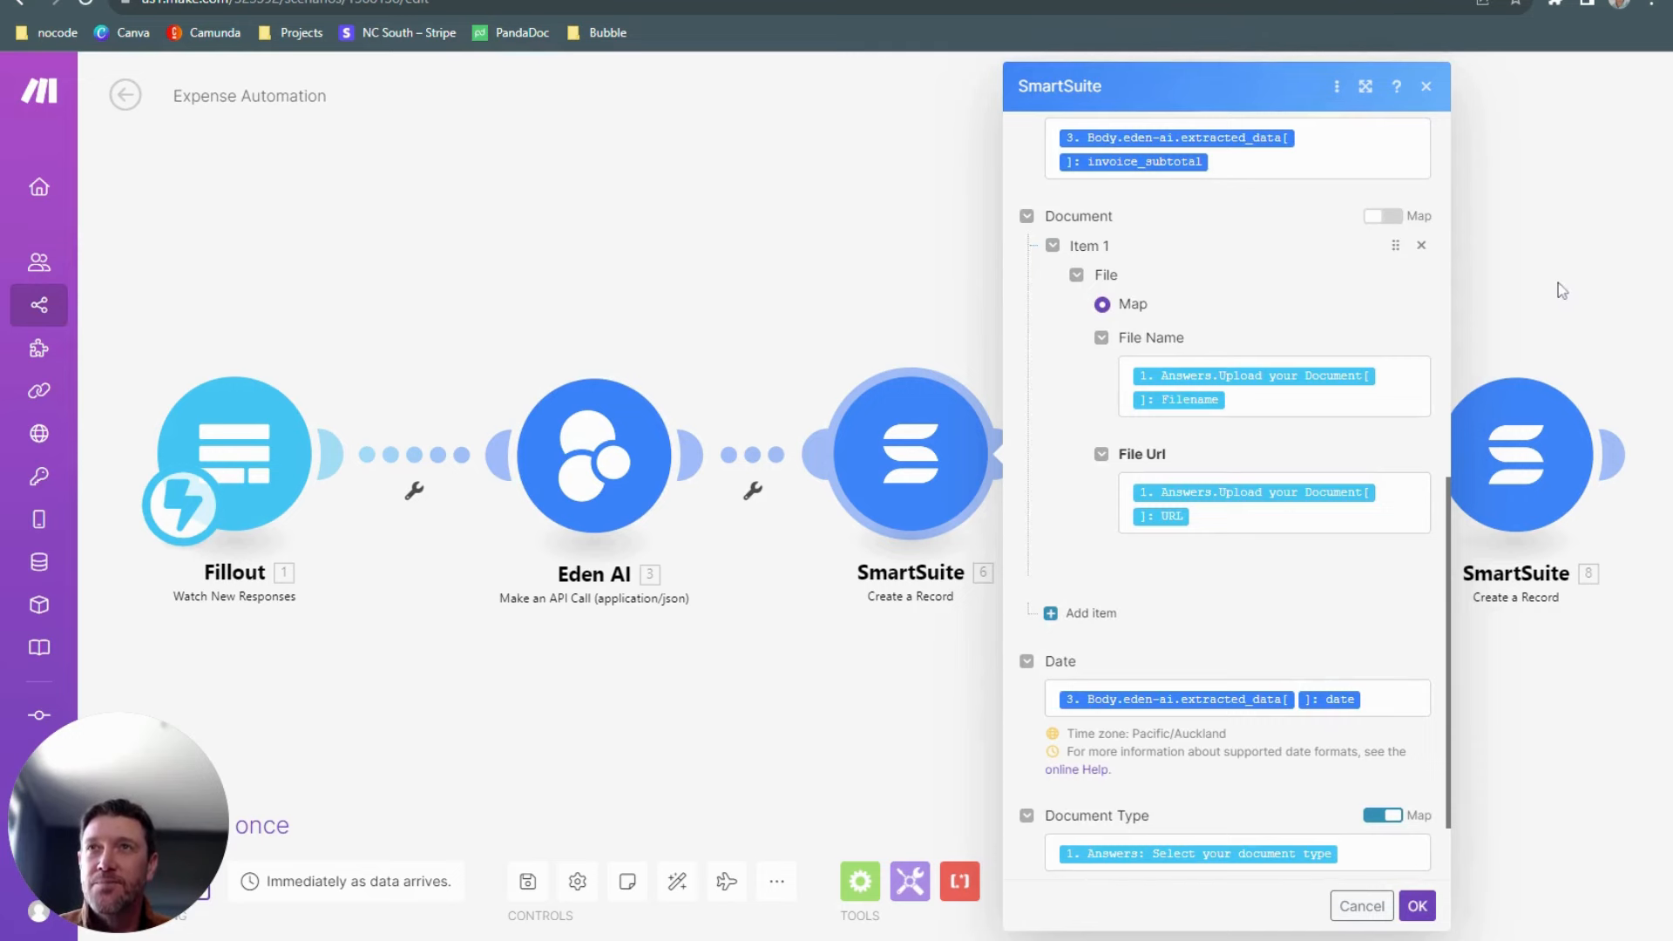
pyautogui.click(1530, 340)
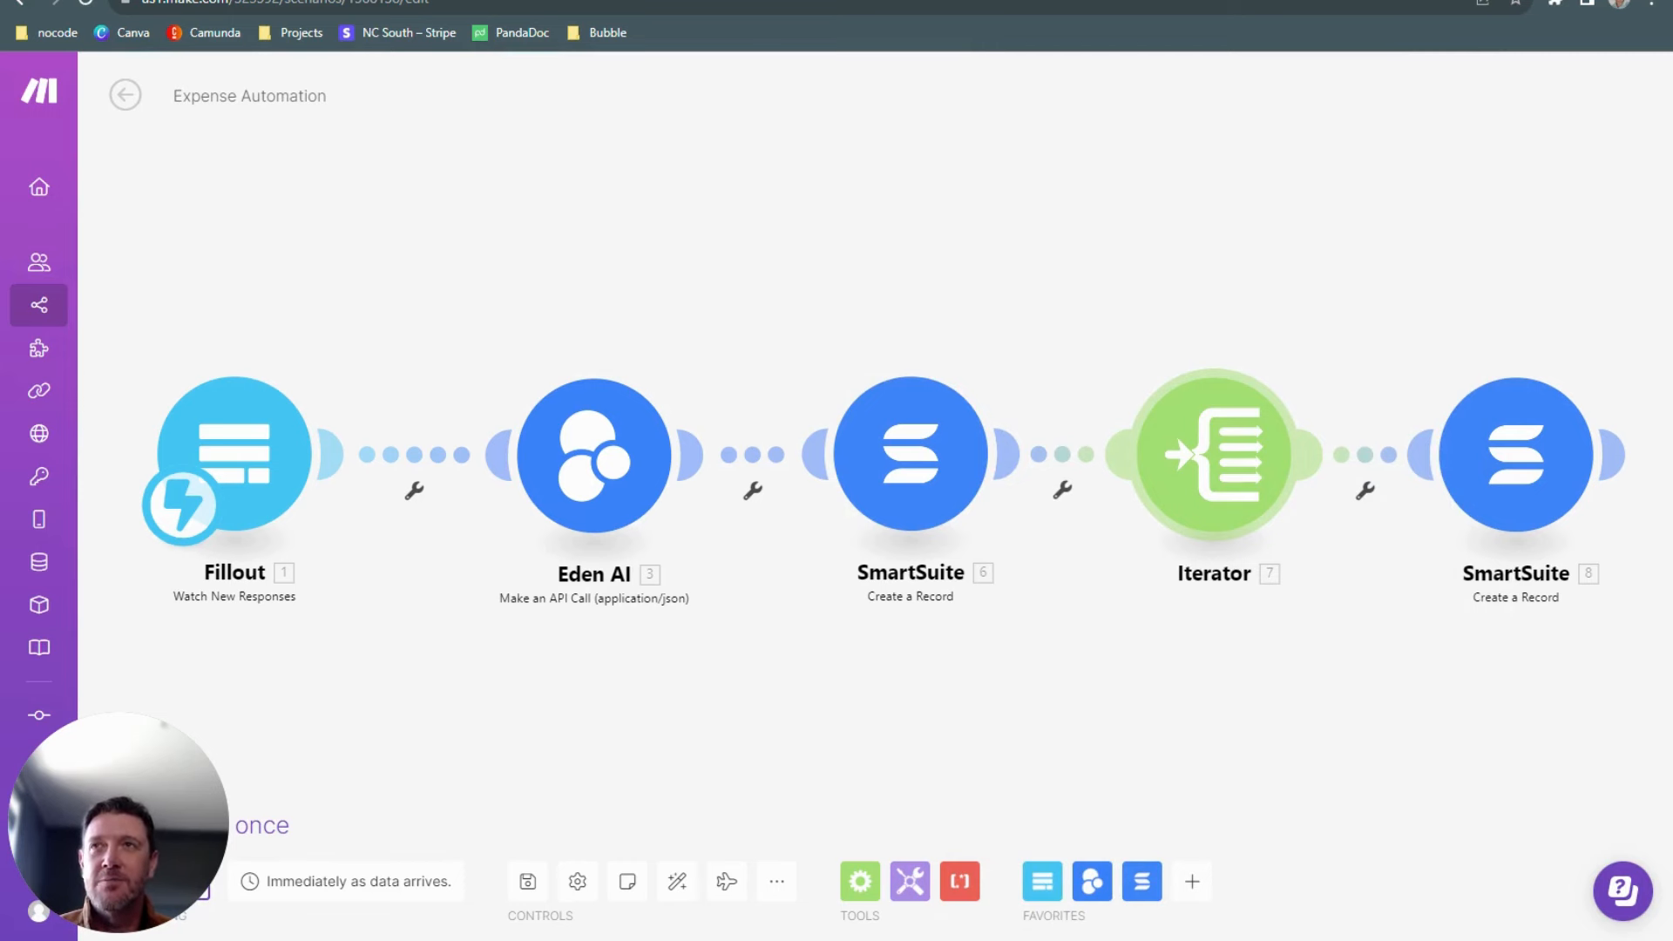
# - Review the line item field mappings in the last SmartSuite module and recheck the Expenses module's settings
pyautogui.click(1496, 460)
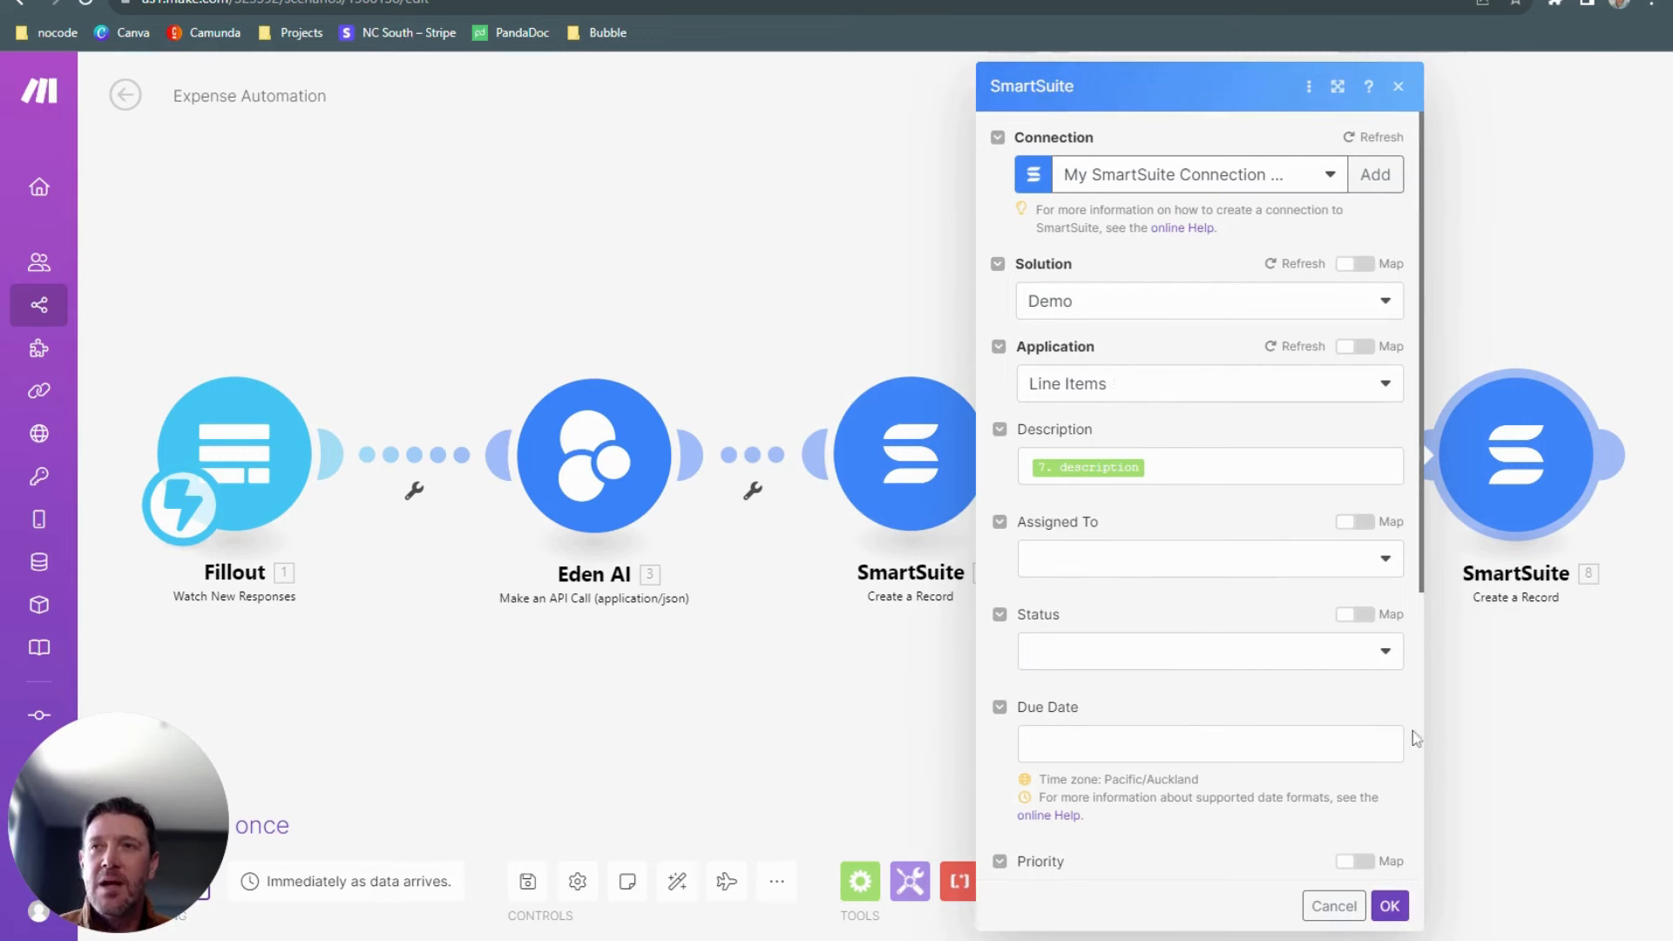
pyautogui.scroll(-4, 1220, 654)
pyautogui.scroll(-2, 1210, 664)
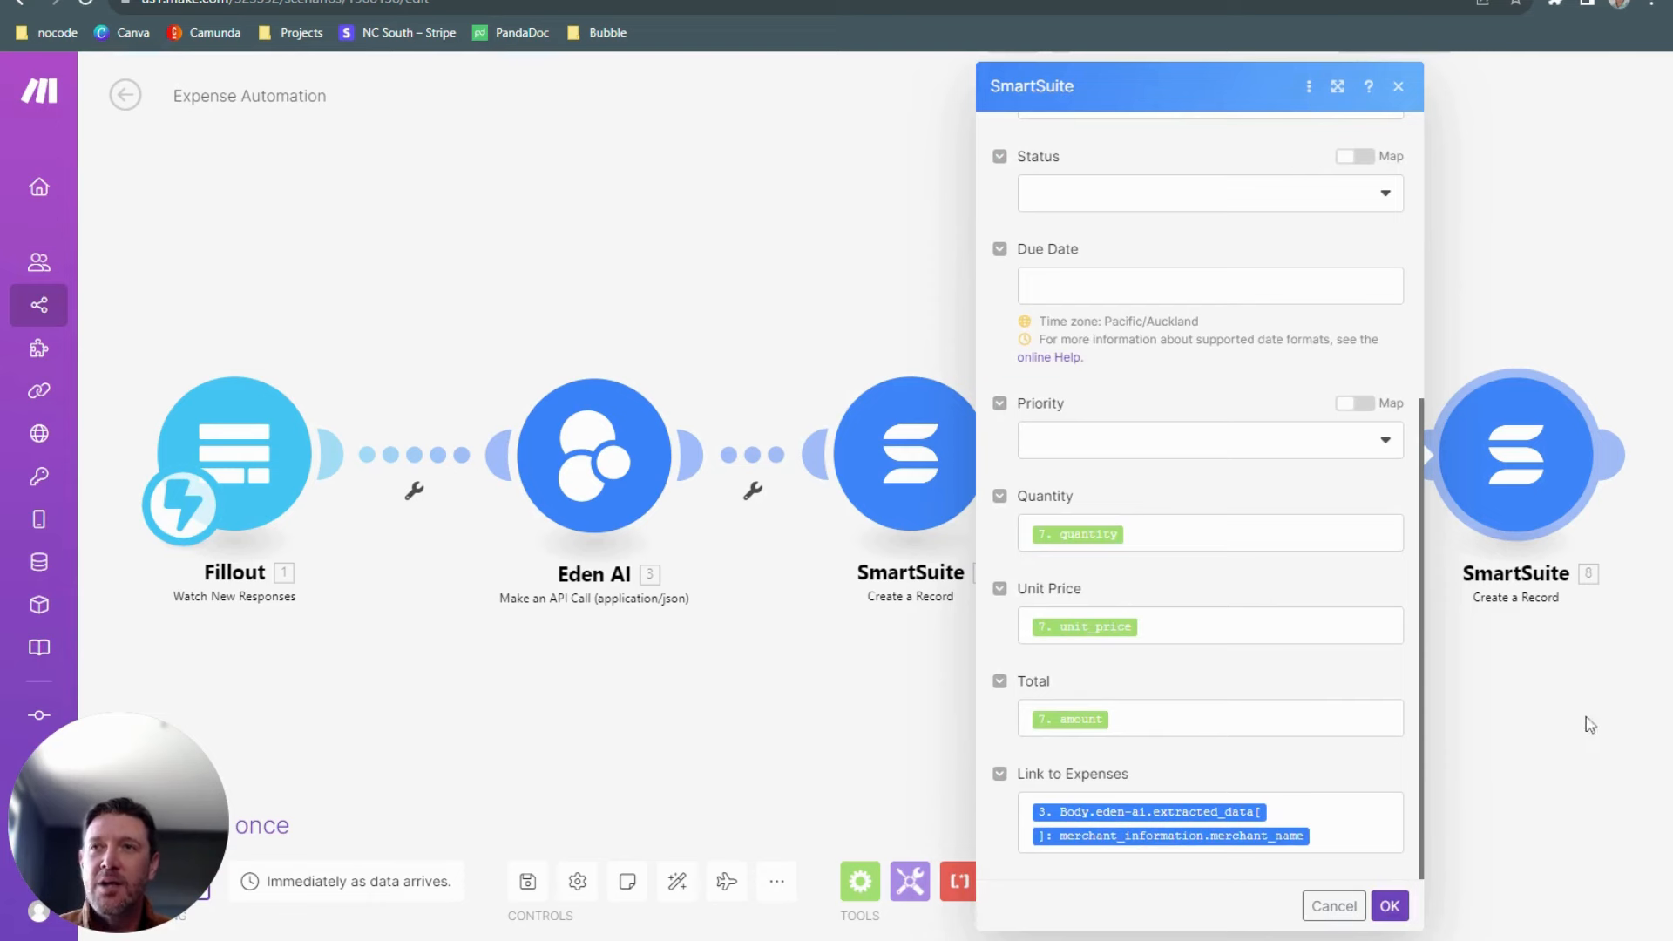
pyautogui.click(1334, 907)
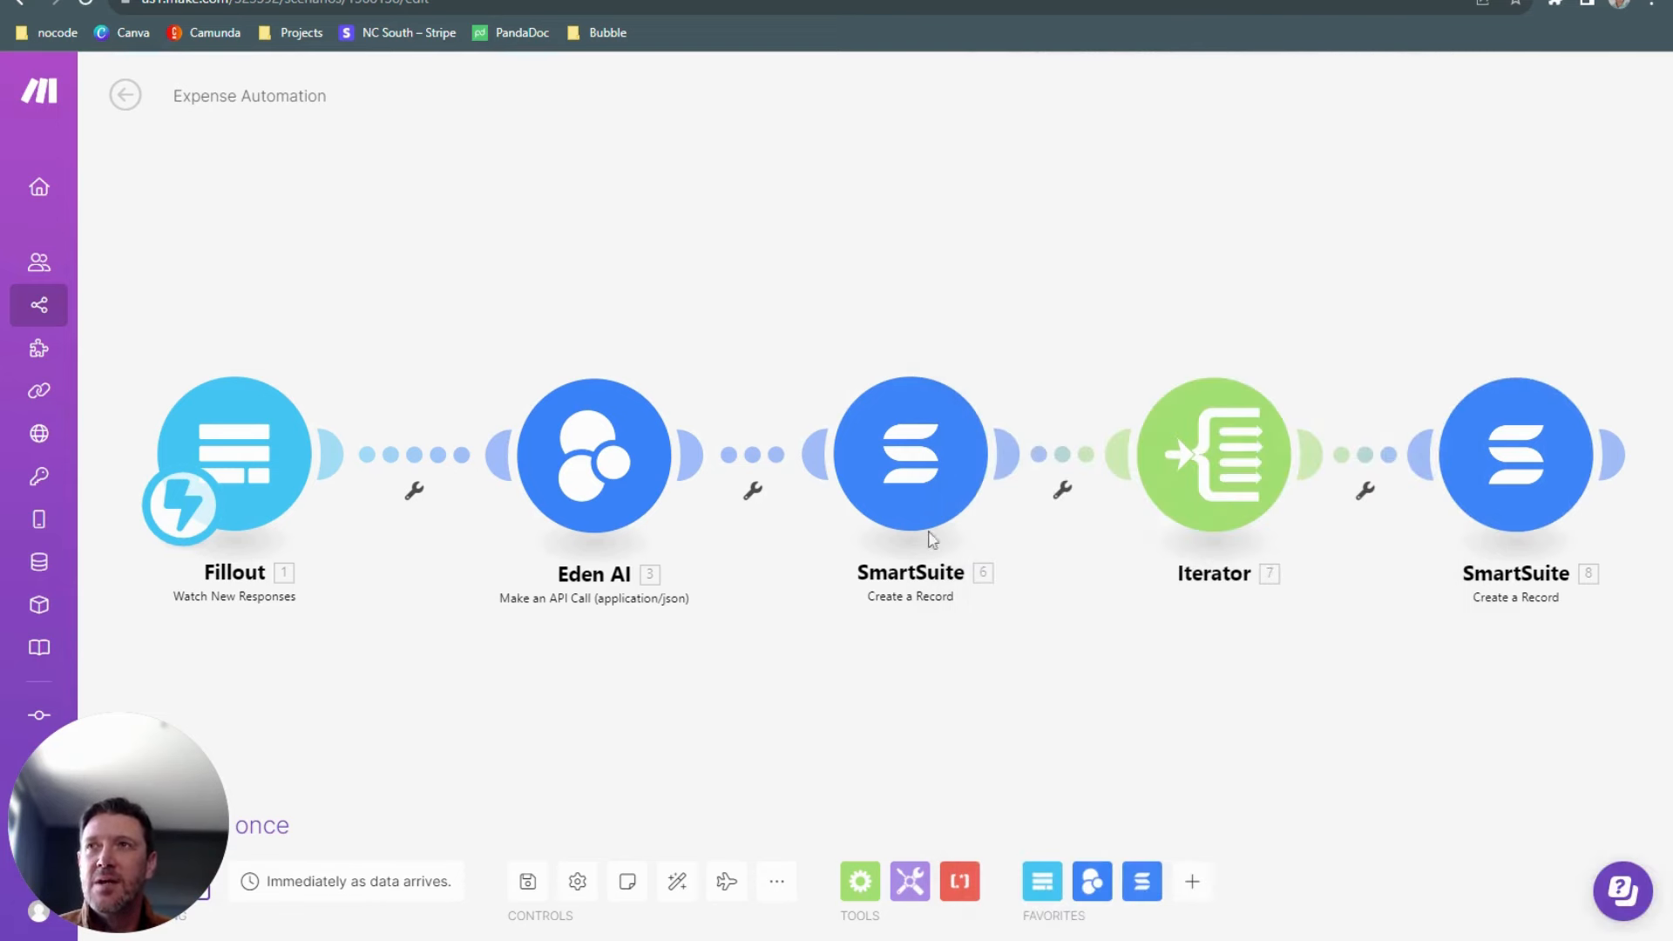
pyautogui.click(875, 481)
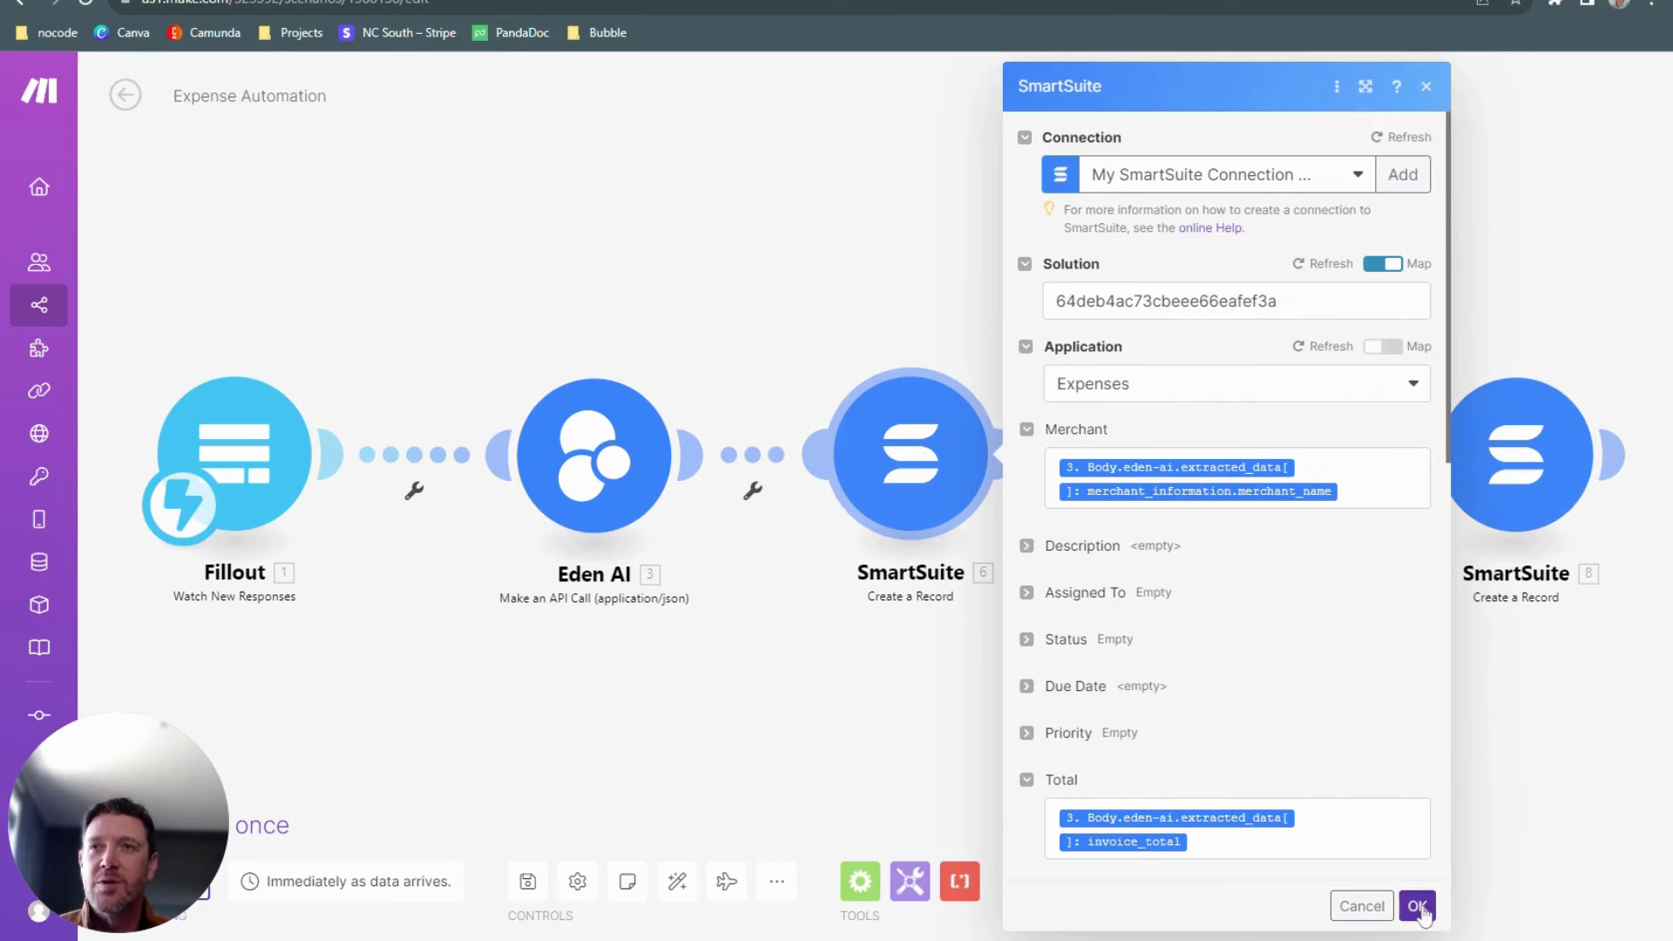
pyautogui.click(1418, 907)
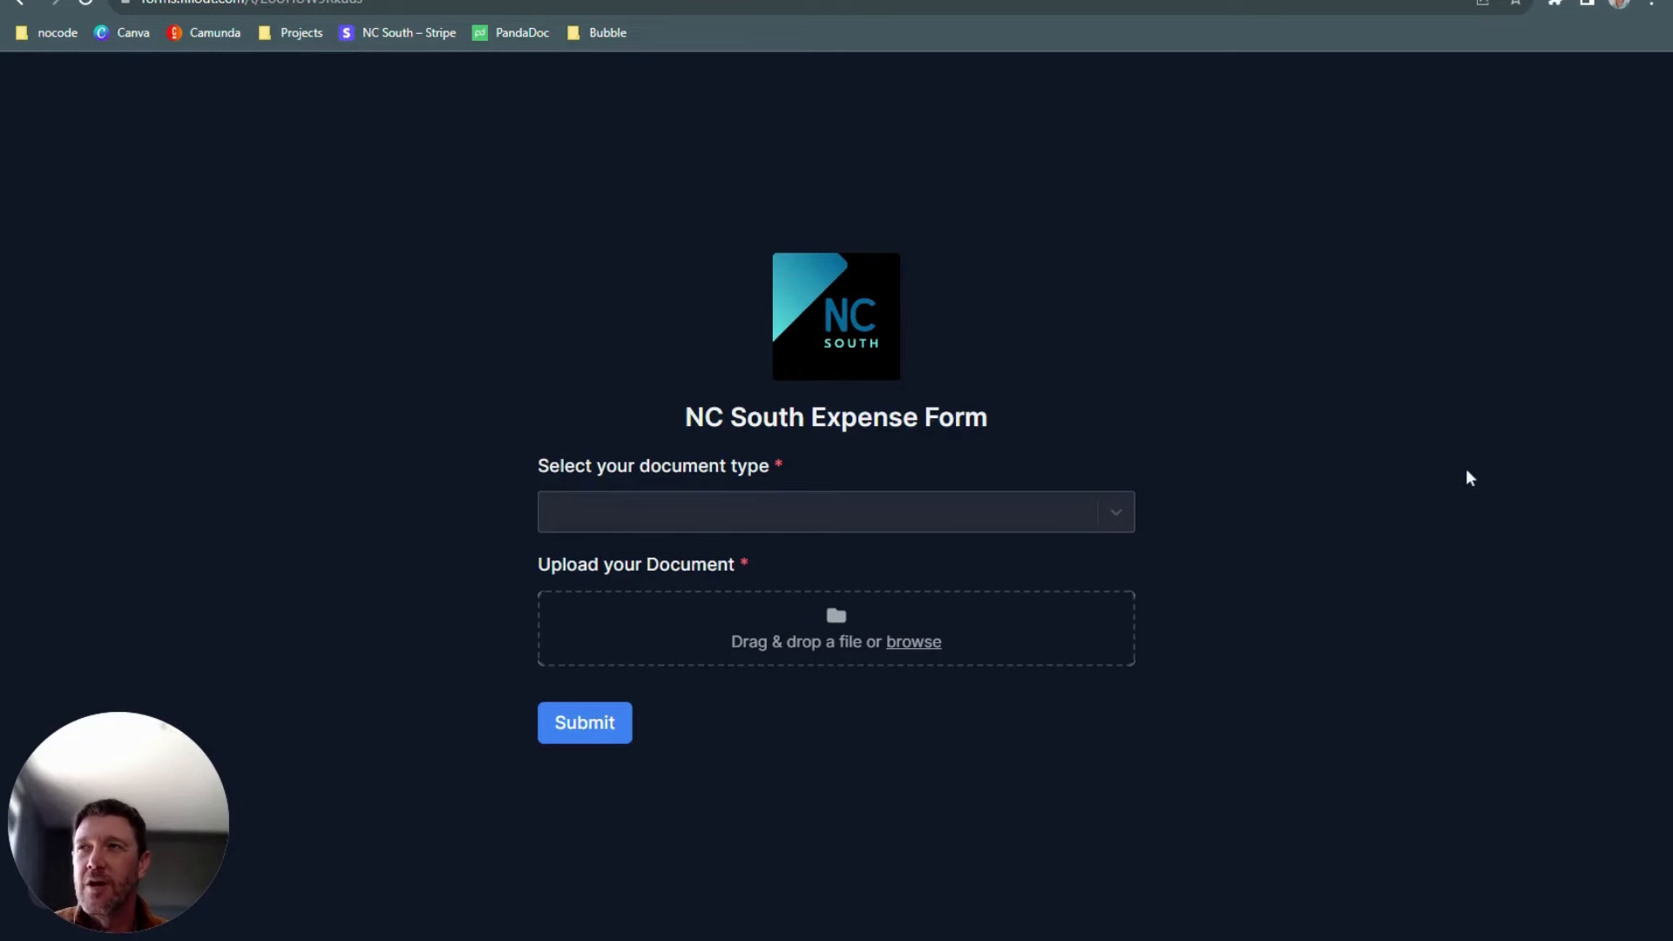
# - Open the live NC South Expense Form and submit it with document type Receipt and the file 20231017_114508.jpg
pyautogui.click(1126, 514)
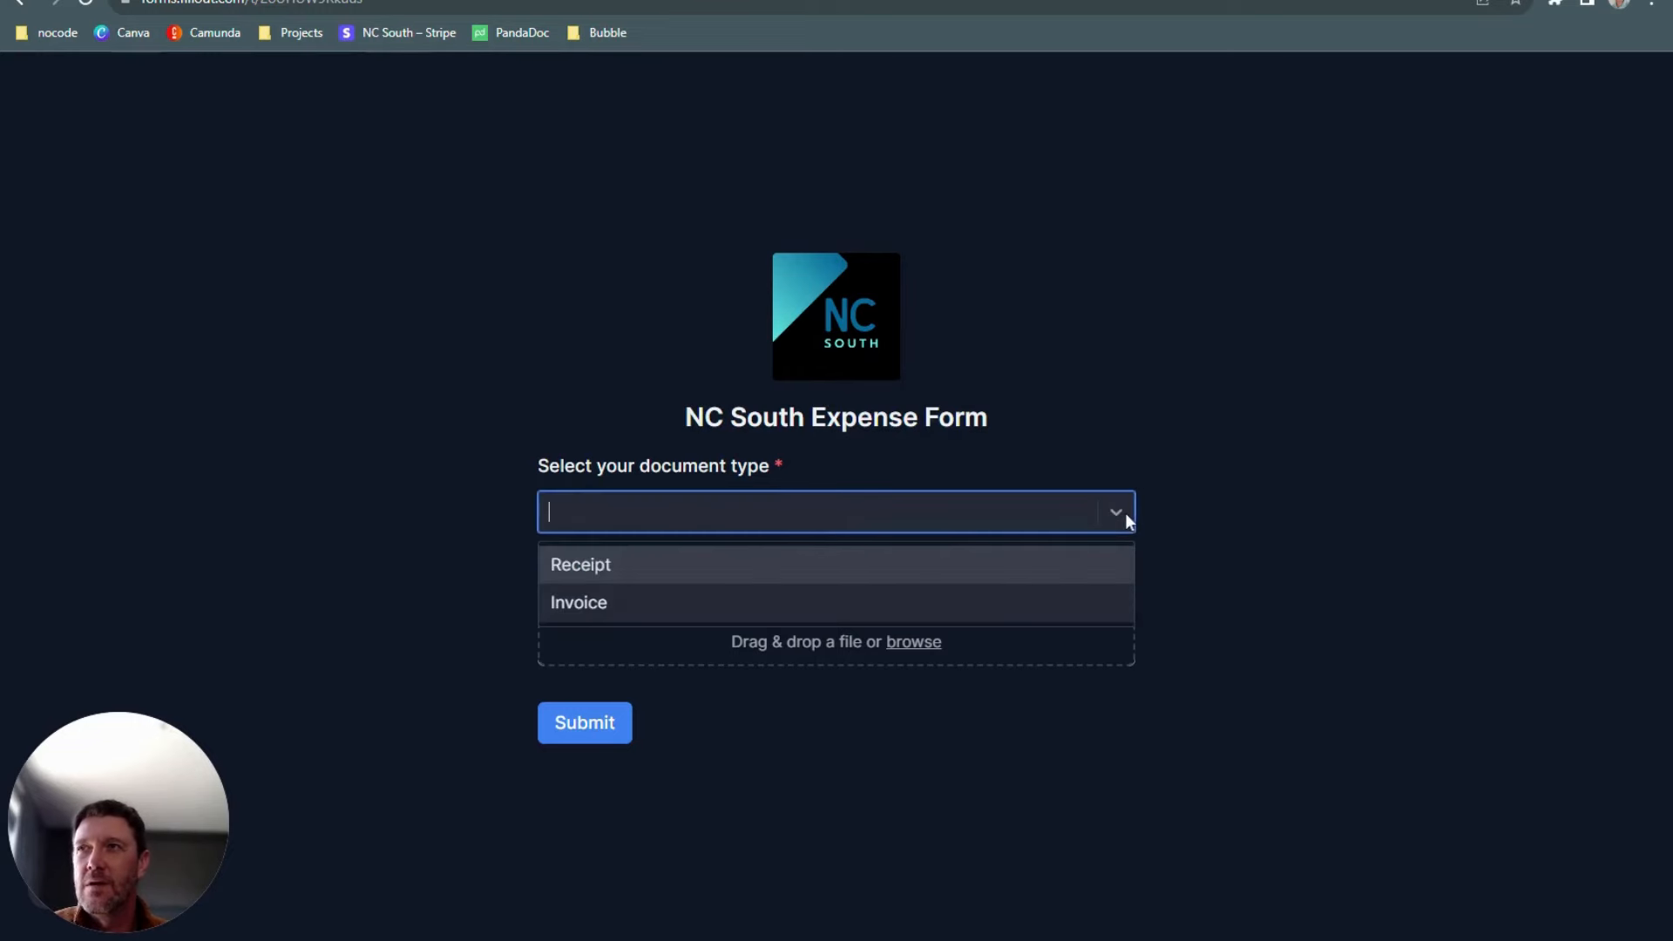
pyautogui.click(823, 558)
pyautogui.click(967, 641)
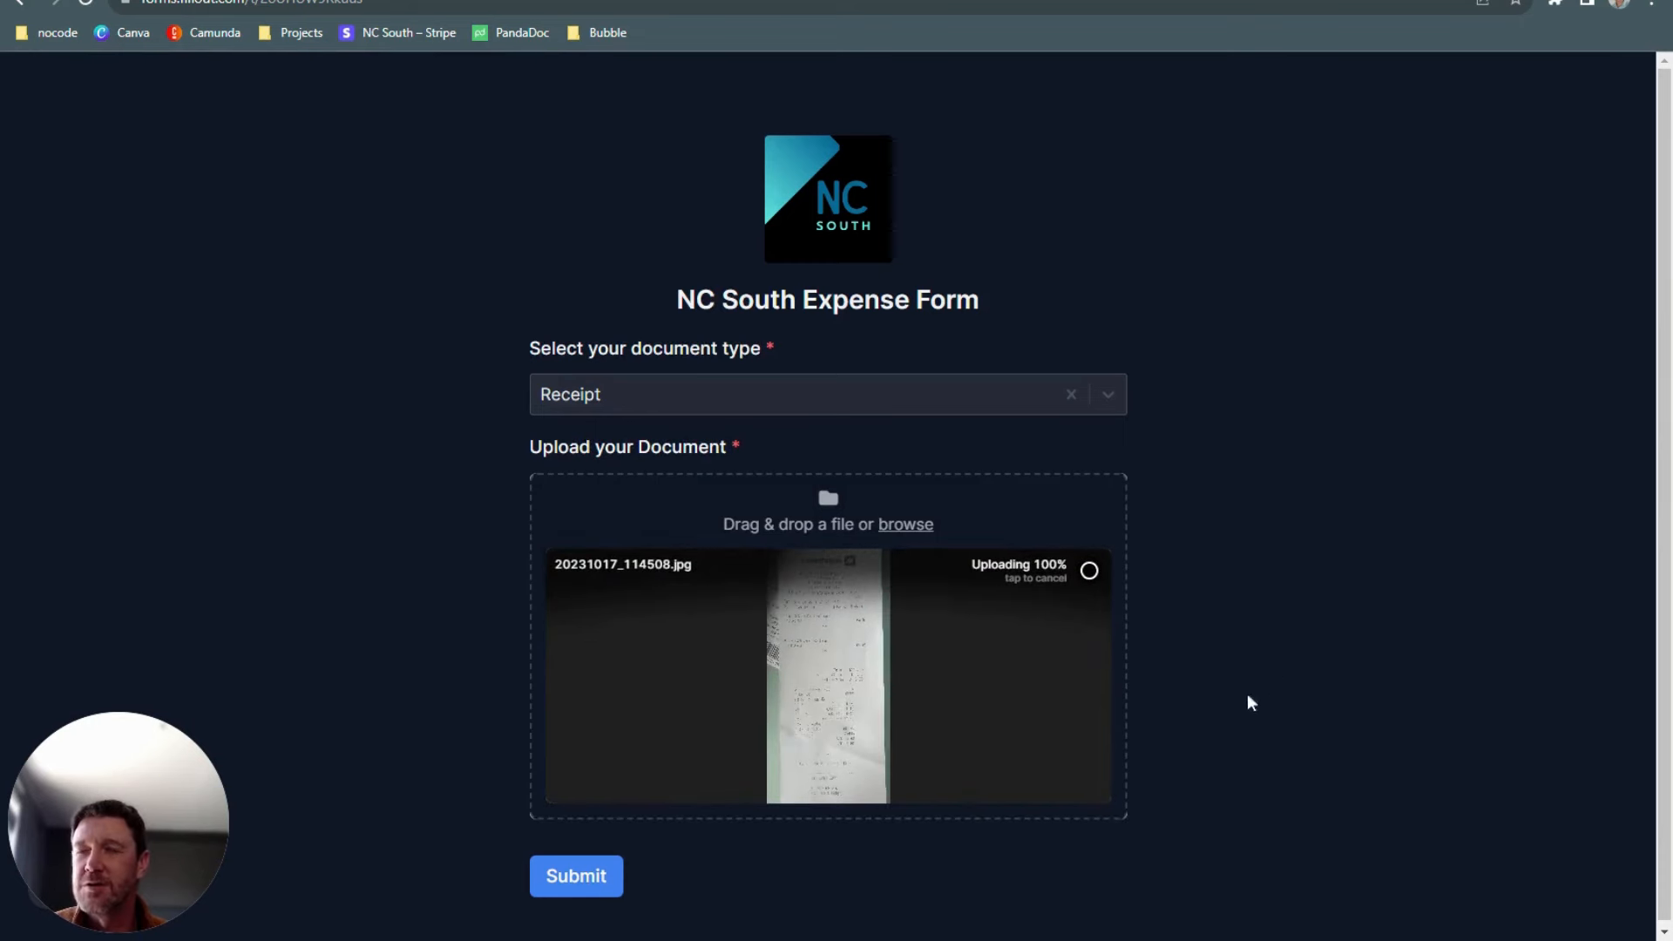
pyautogui.click(585, 880)
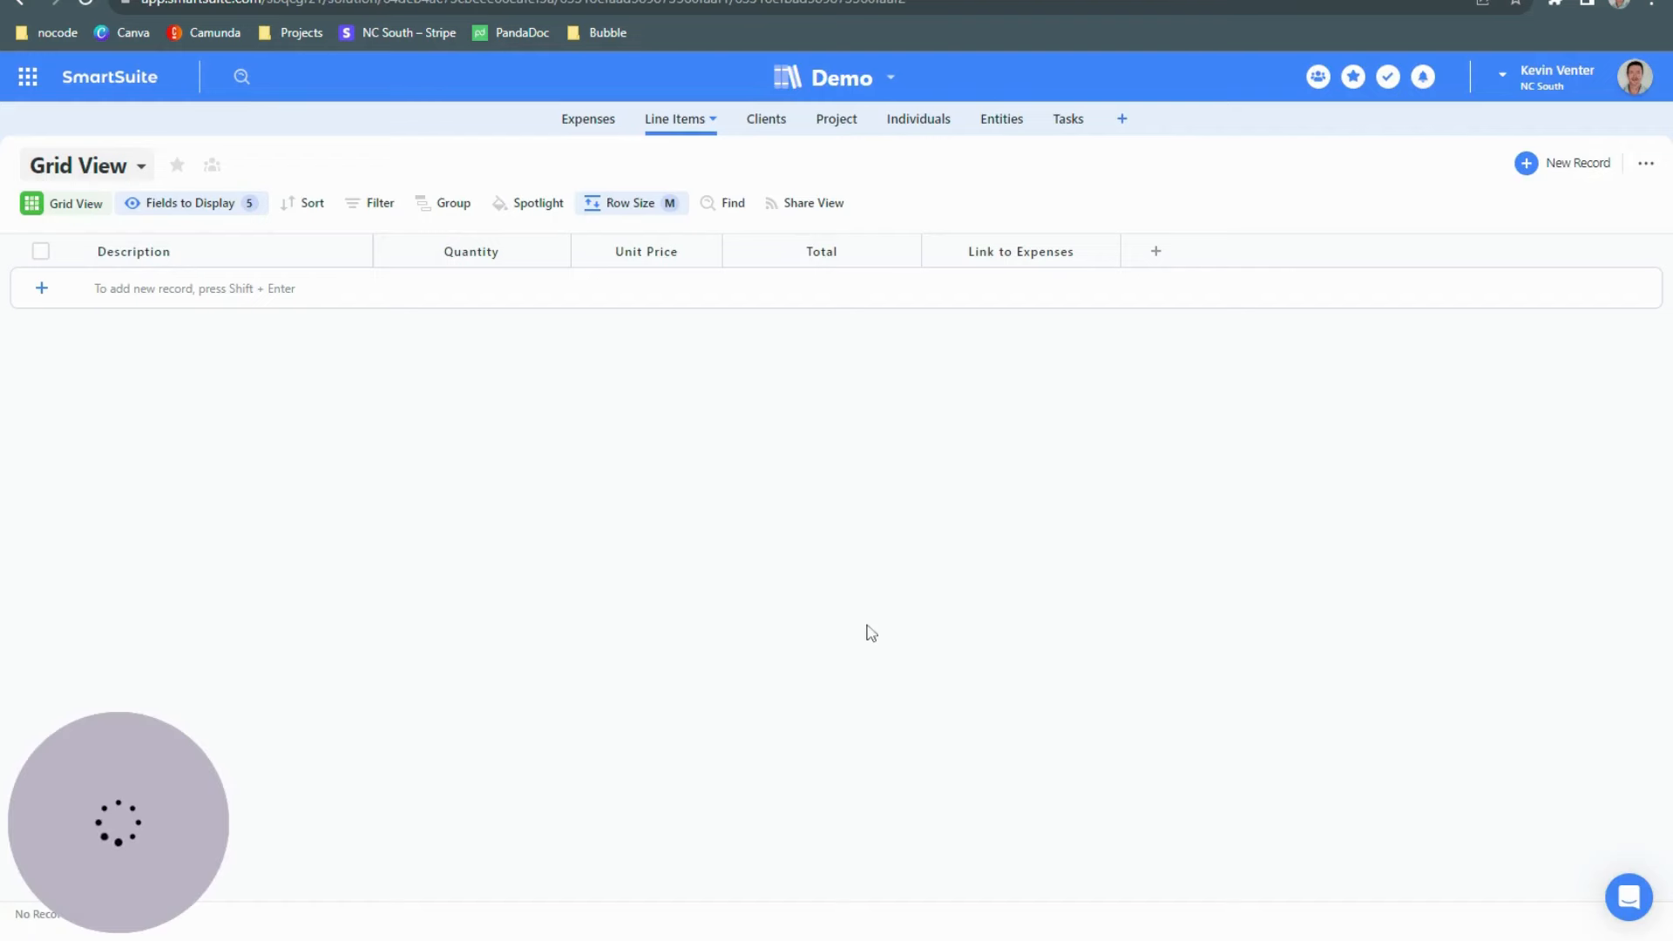
# - Switch to SmartSuite and inspect the new records in the Expenses and Line Items tables
pyautogui.click(587, 121)
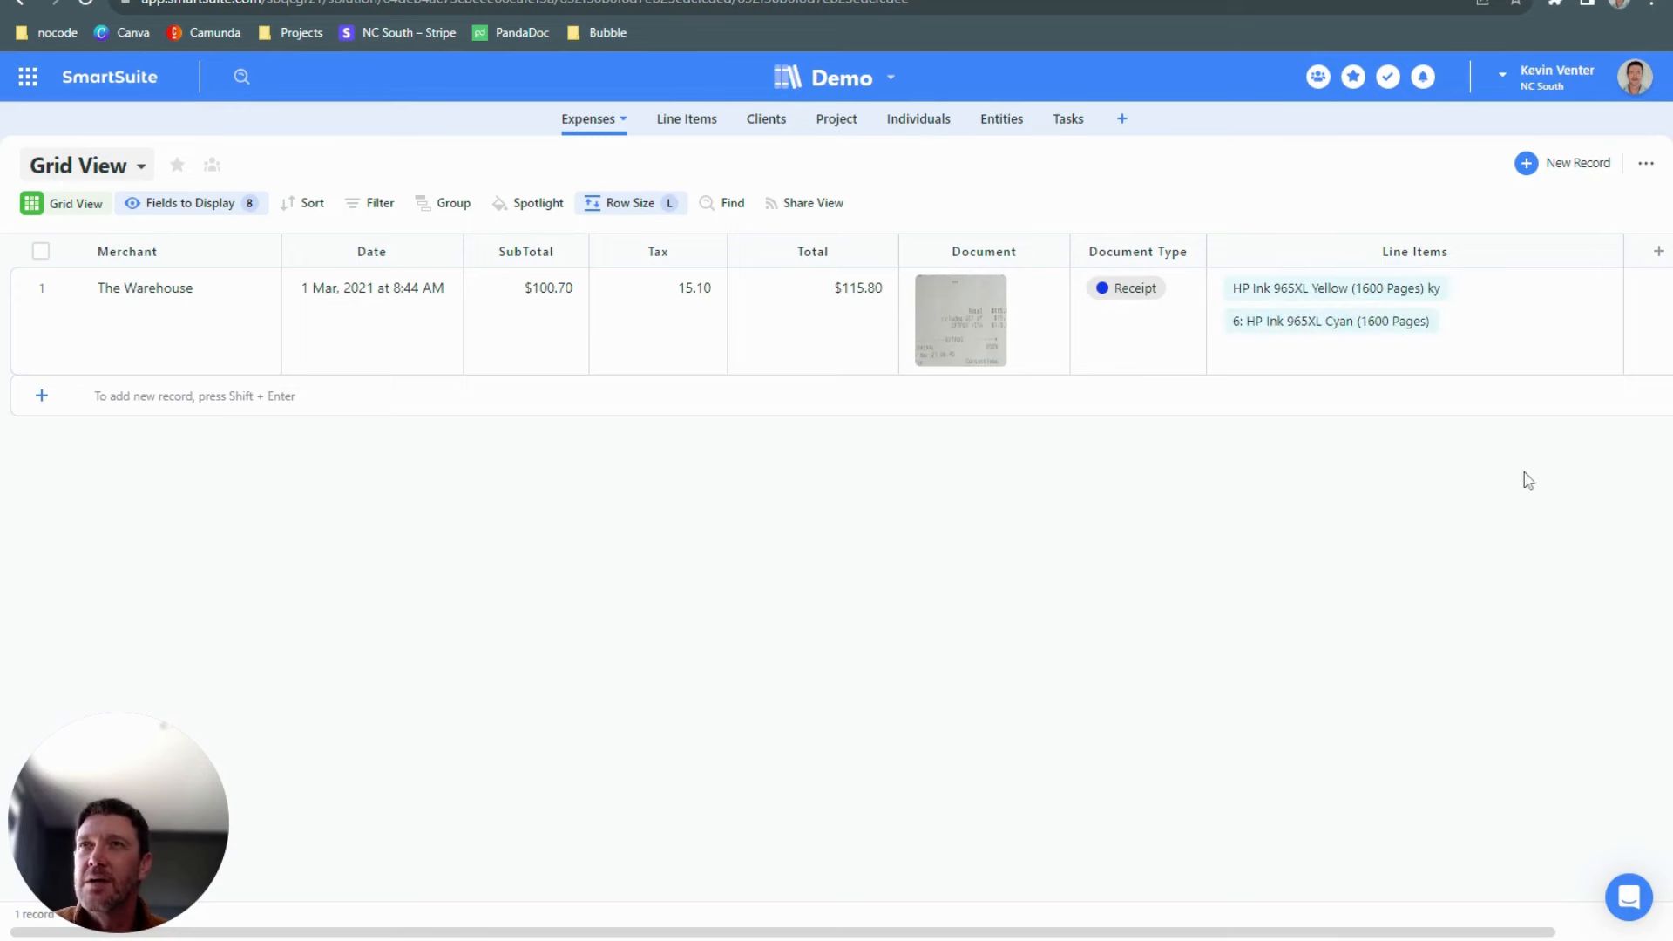
pyautogui.click(689, 119)
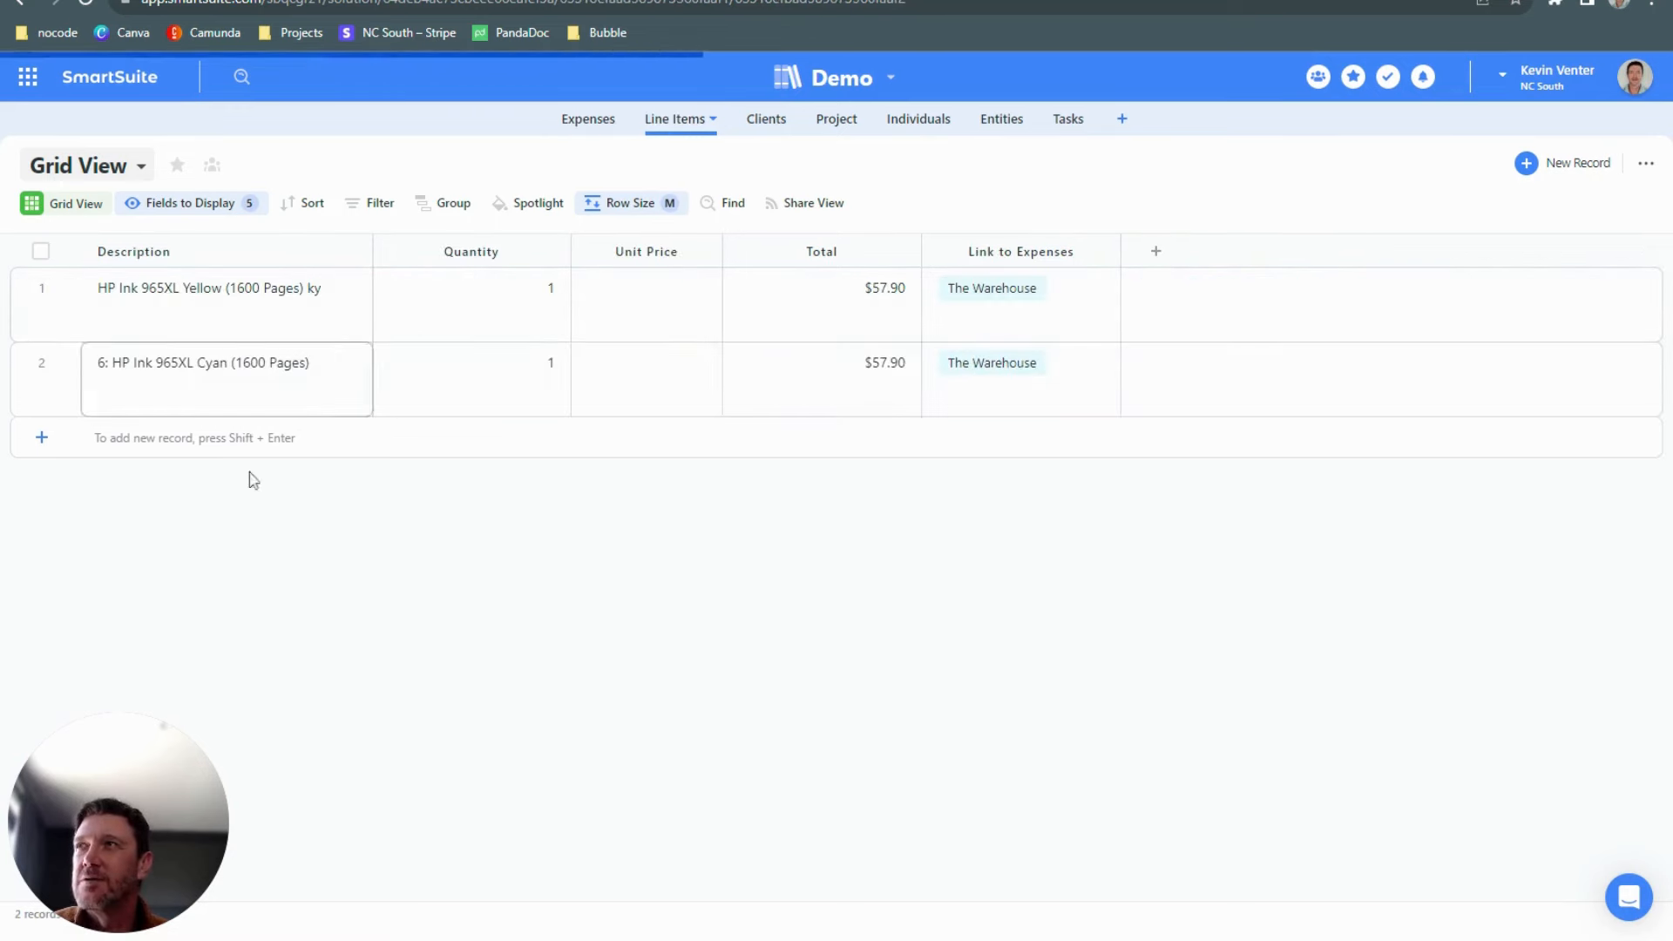
# - Submit a fresh NC South Expense Form with document type Invoice and the order PDF, then return to the Expenses table in SmartSuite
pyautogui.click(585, 122)
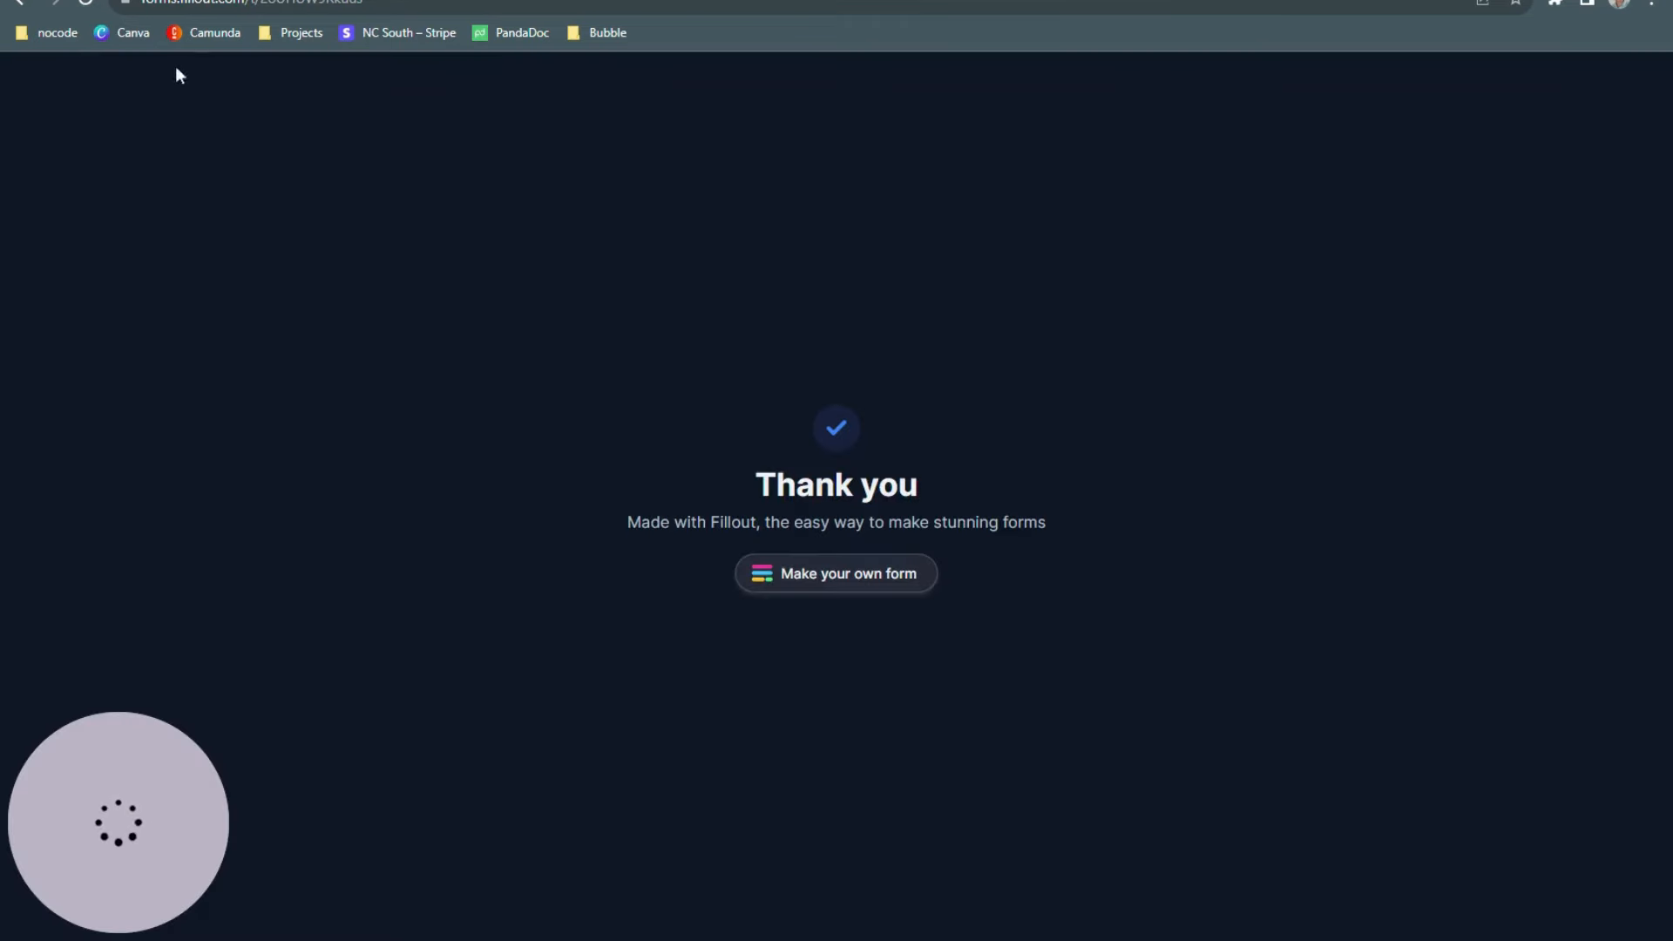
pyautogui.click(84, 5)
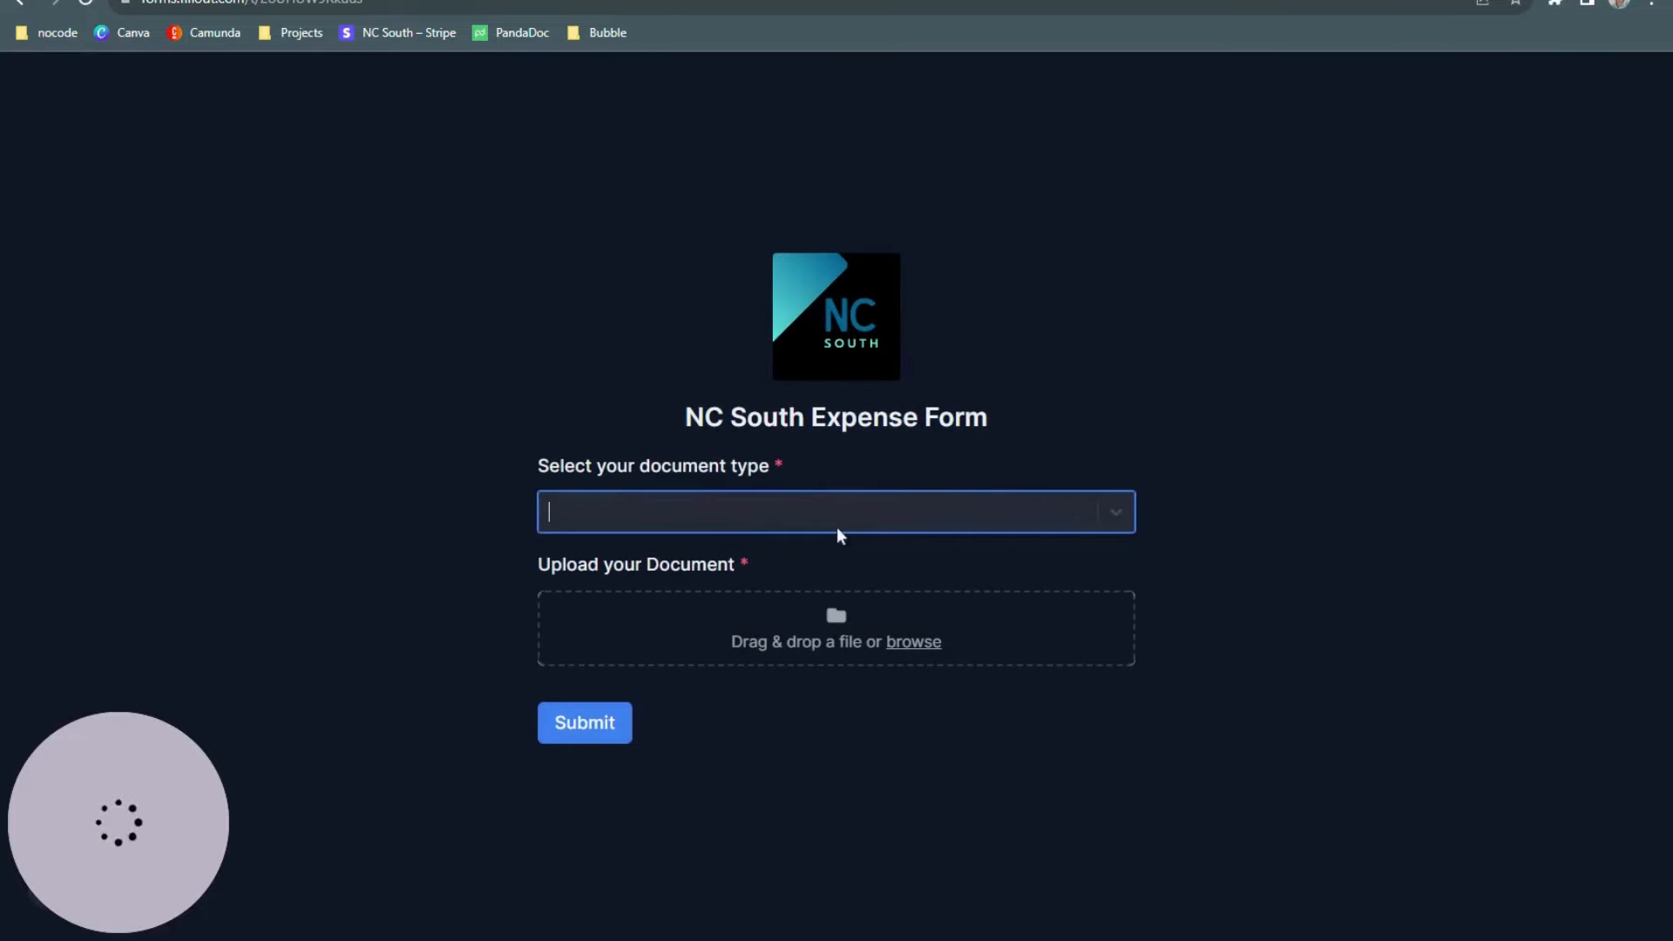
pyautogui.click(839, 520)
pyautogui.click(633, 600)
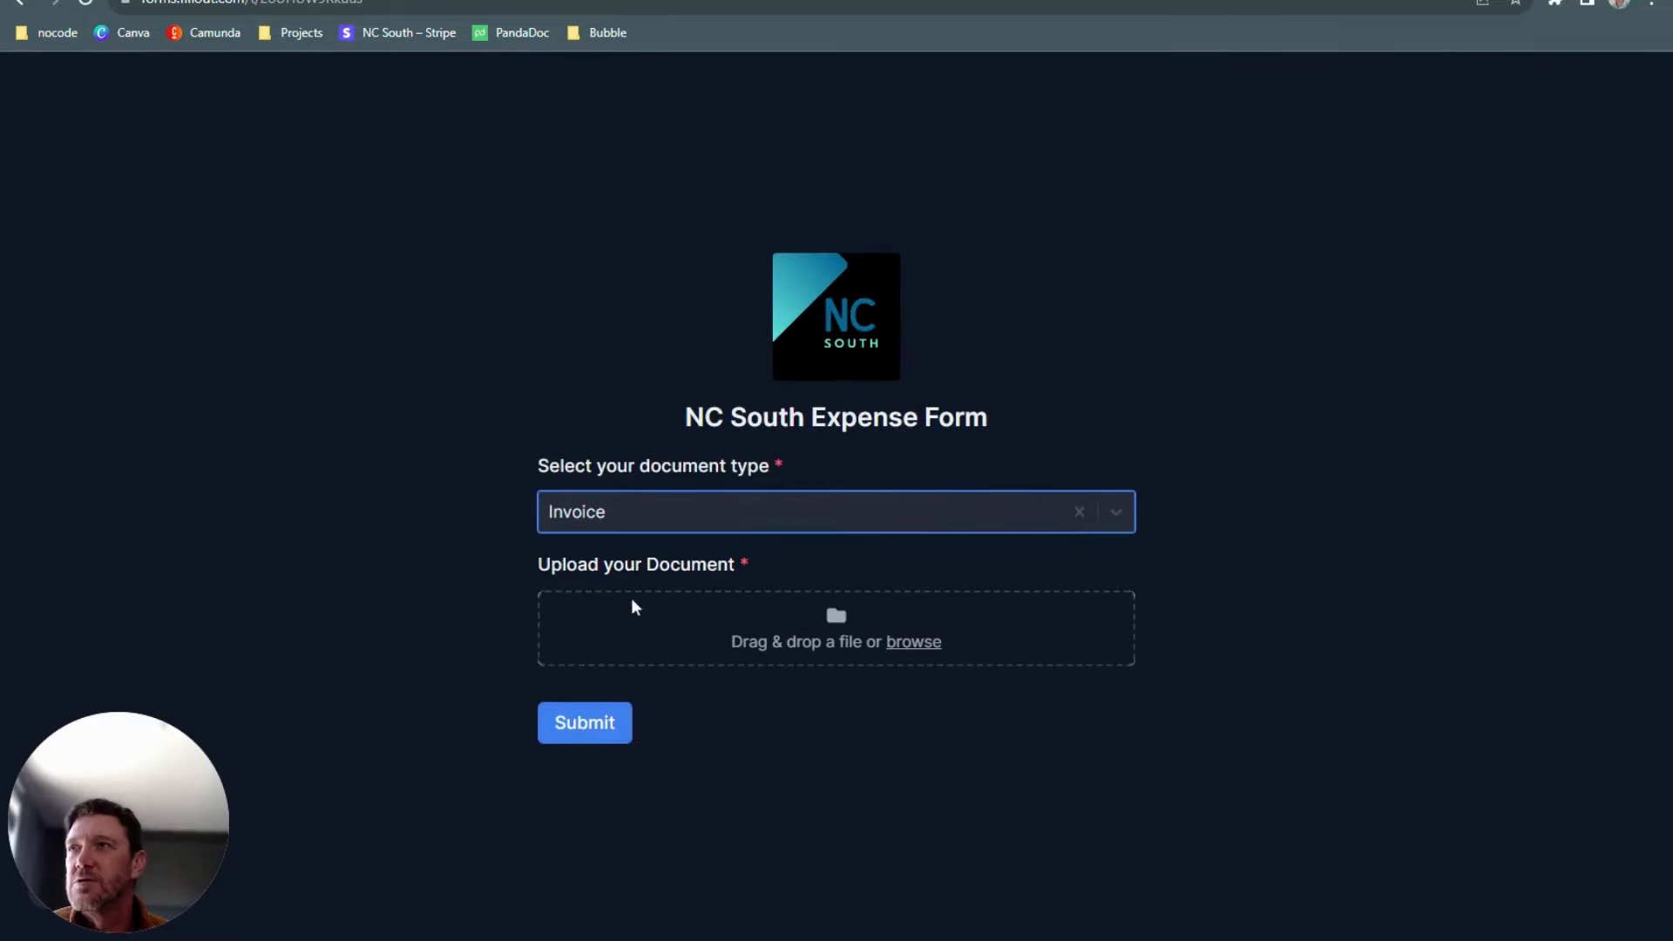
pyautogui.click(882, 628)
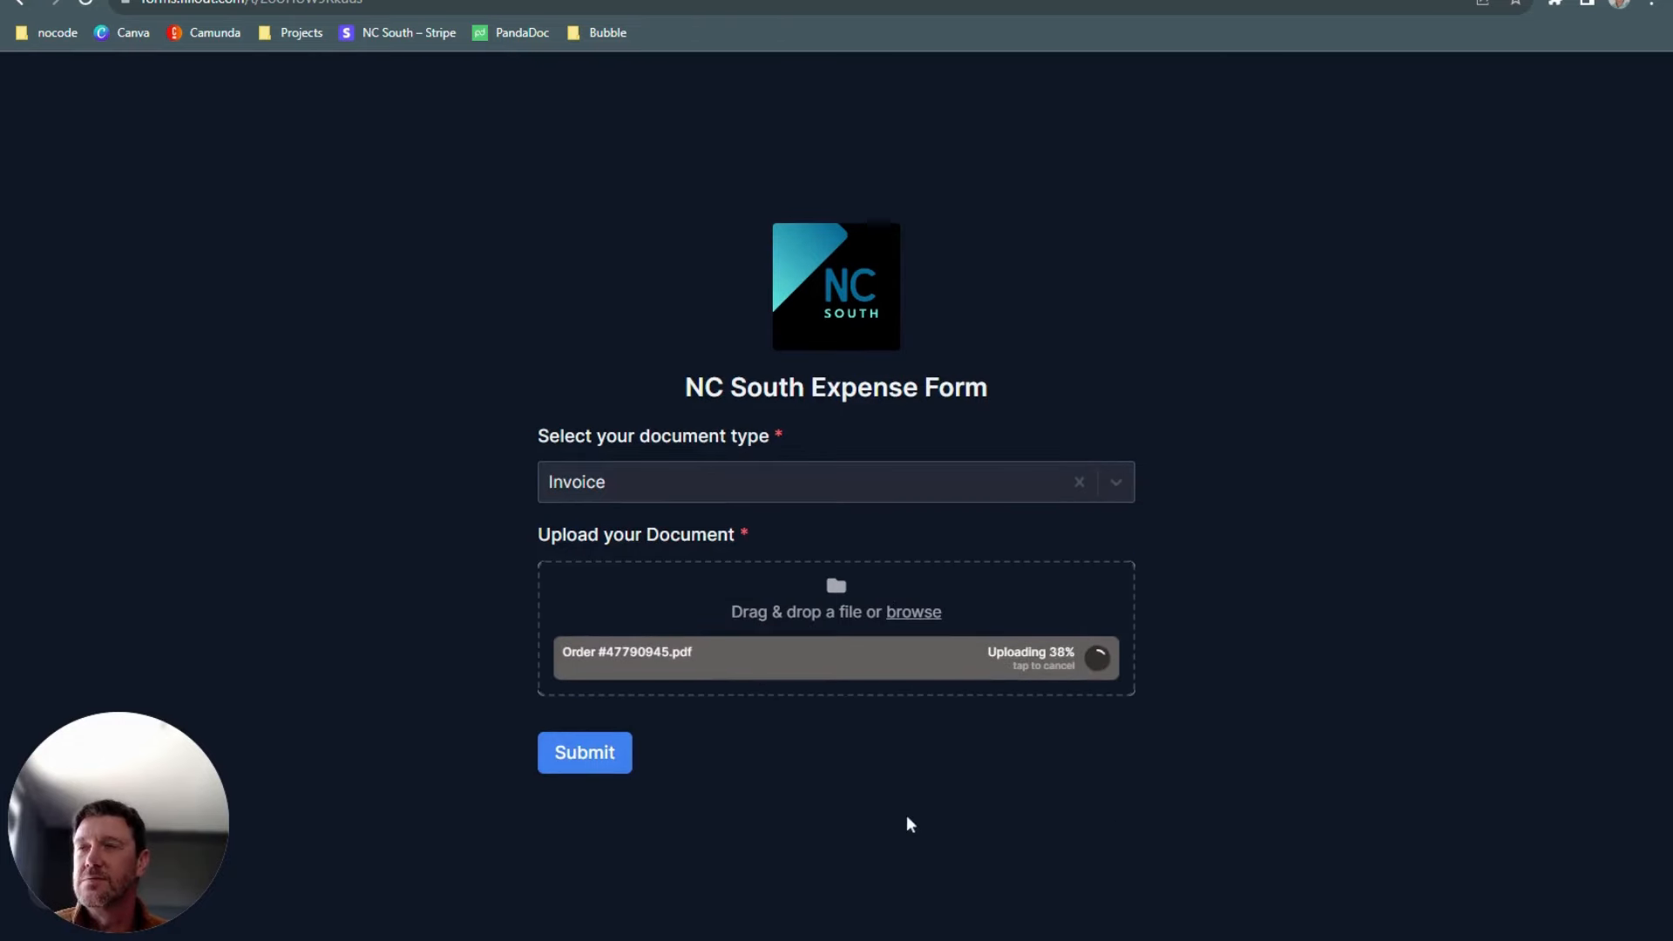
pyautogui.click(577, 763)
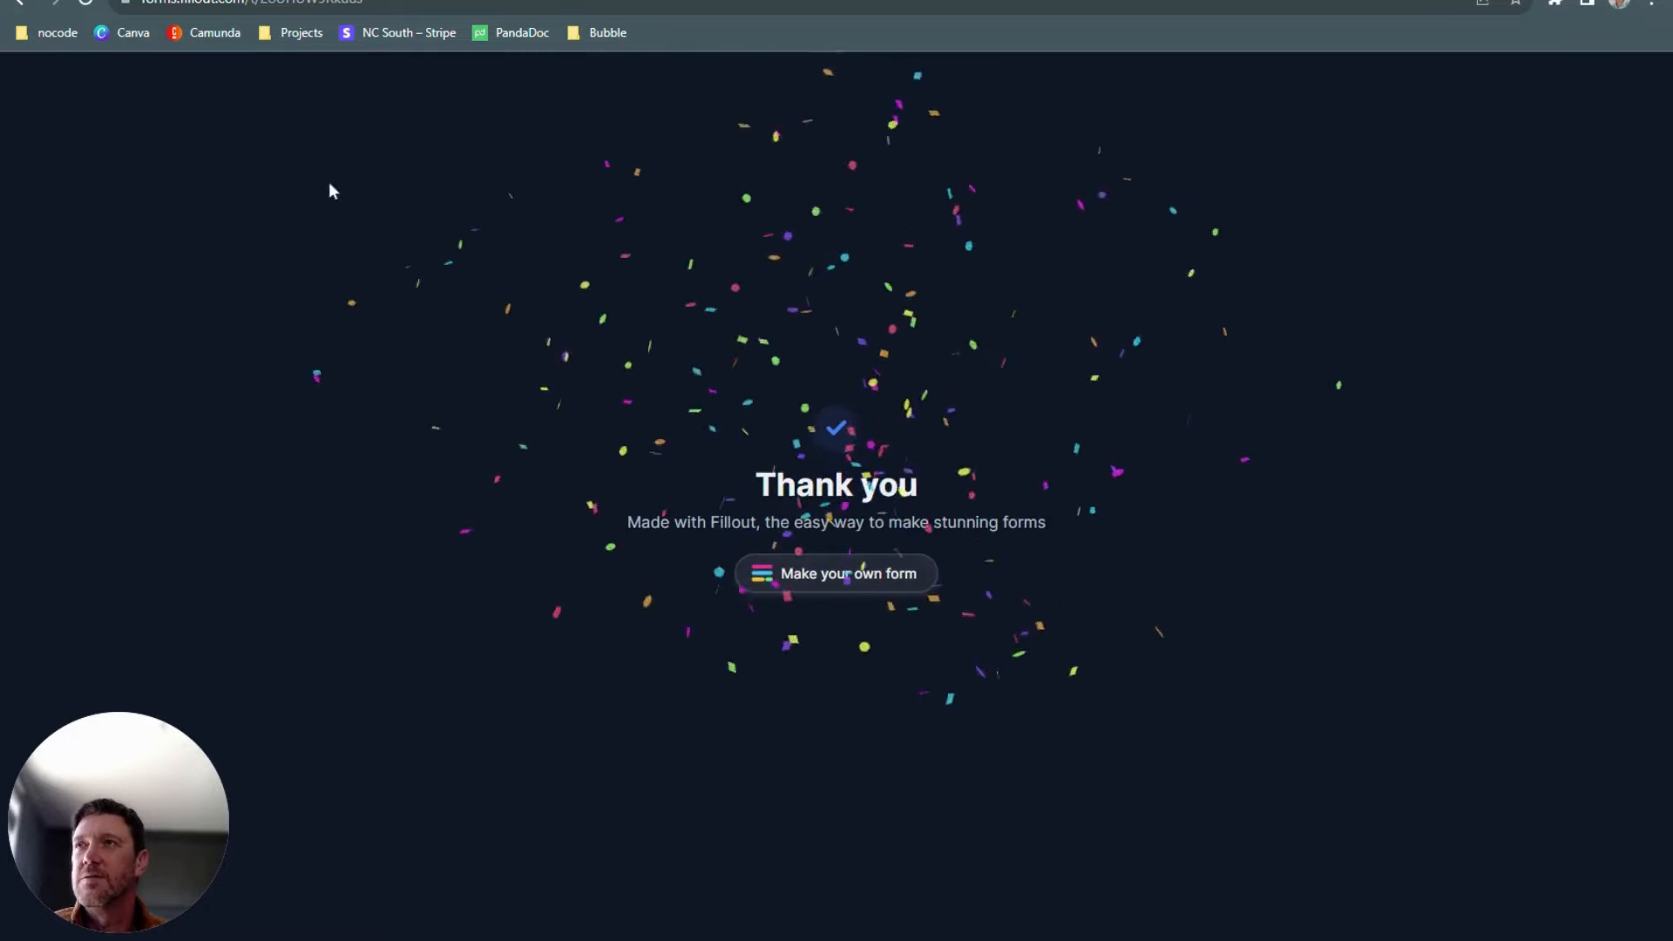
pyautogui.click(325, 2)
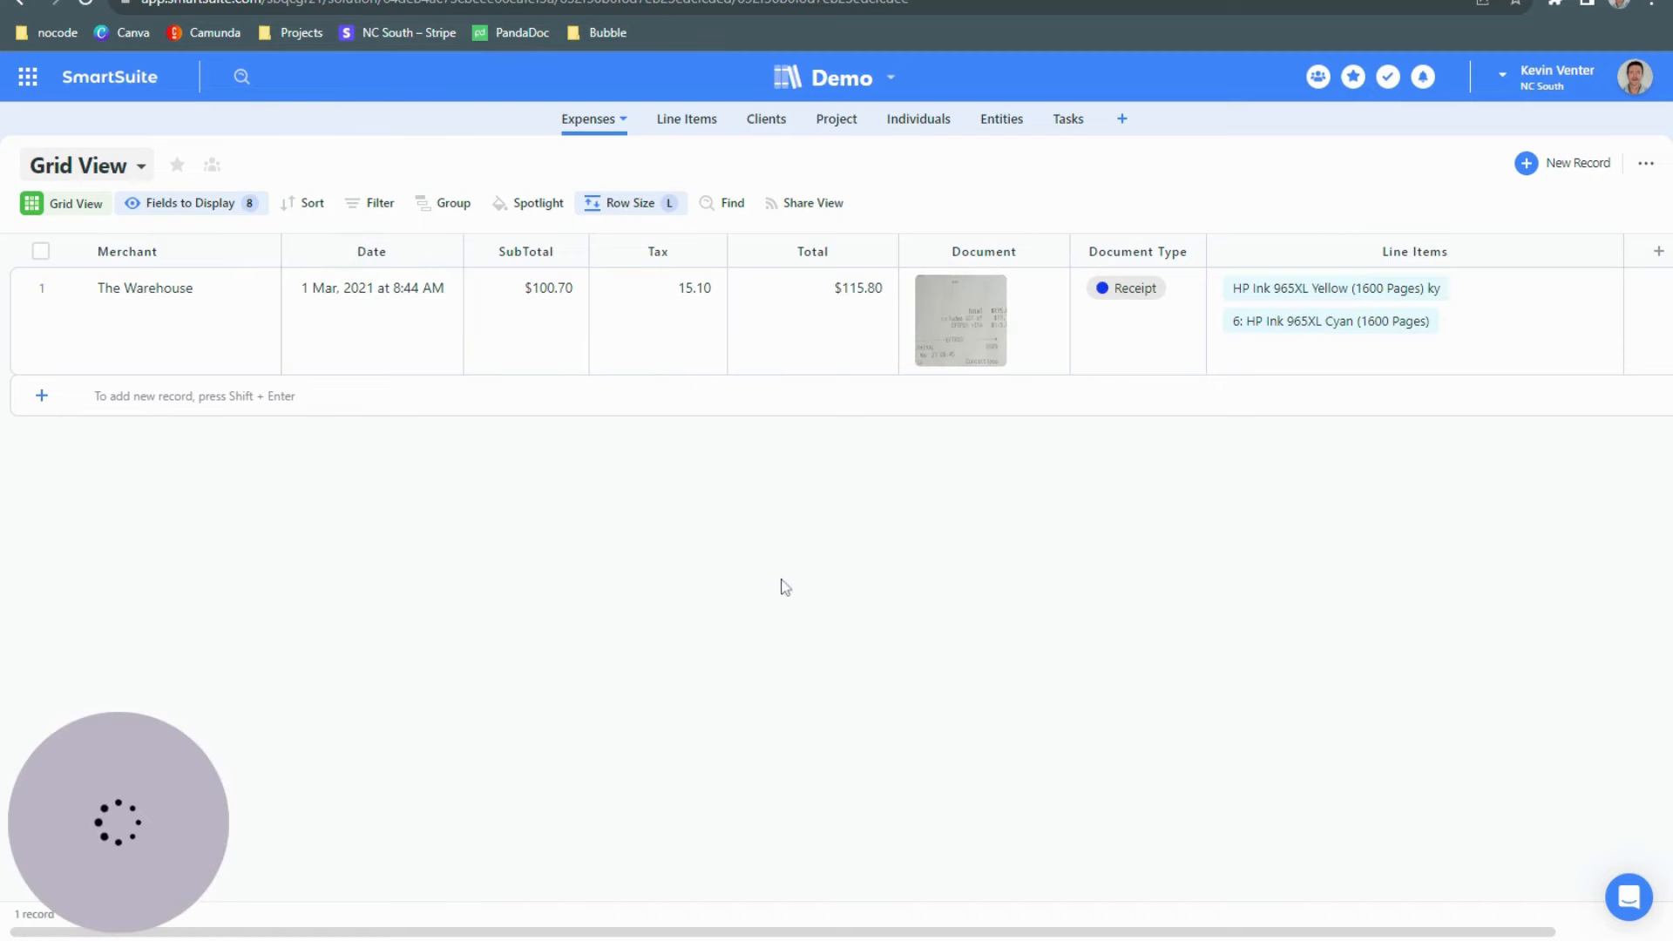